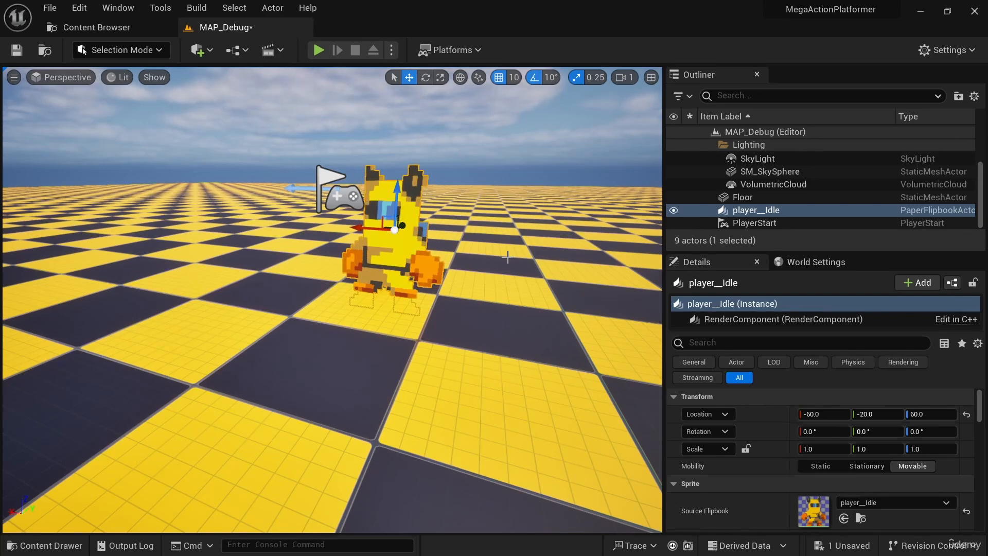
Delete the player__Idle flipbook actor from the MAP_Debug level.
left_click(772, 213)
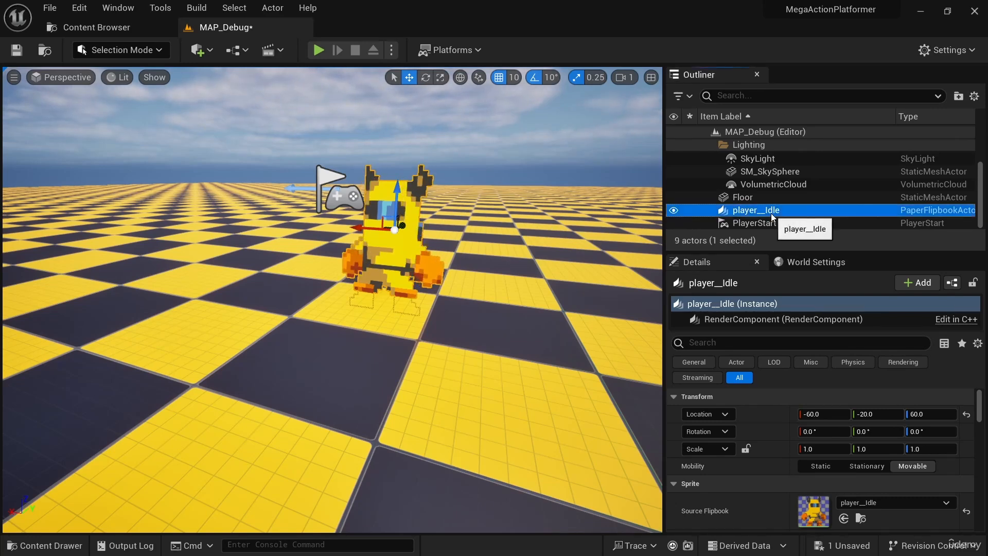
key("Delete")
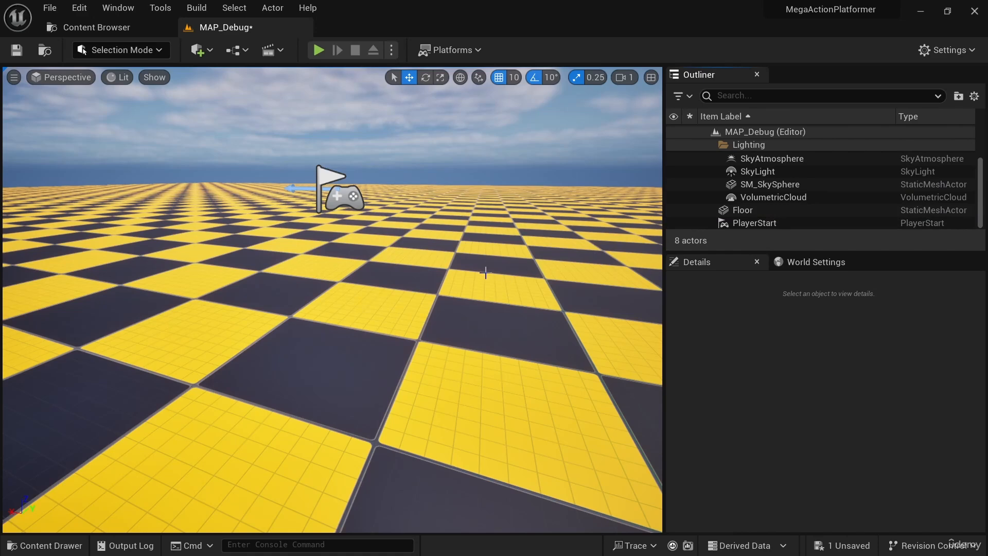
Create a new folder named Blueprints directly inside the project's Content folder.
key("ctrl+space")
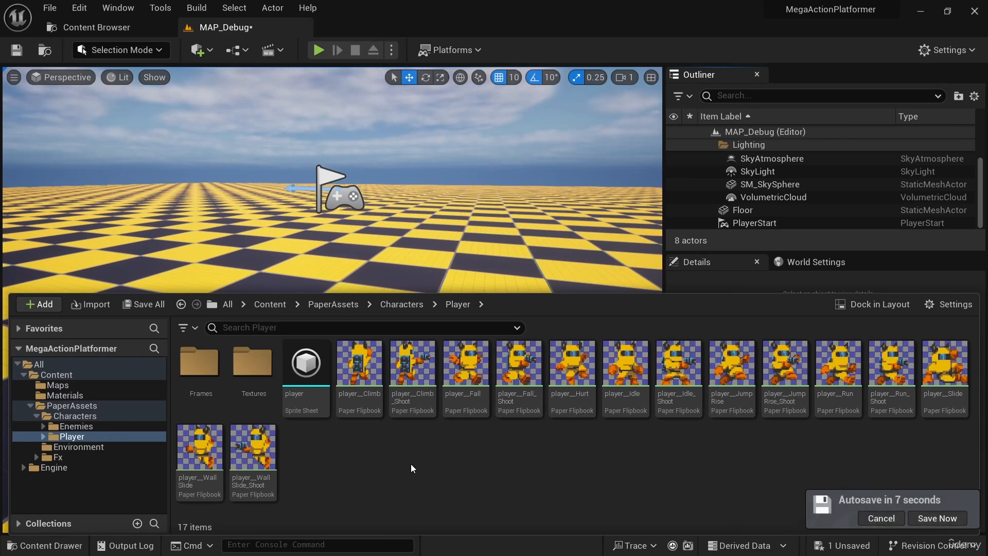
left_click(98, 378)
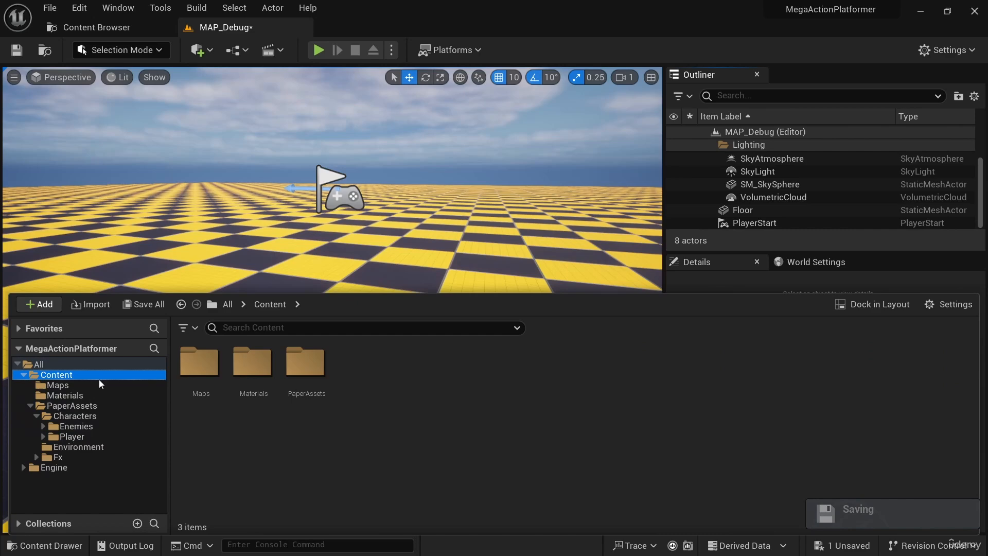
right_click(379, 389)
left_click(437, 195)
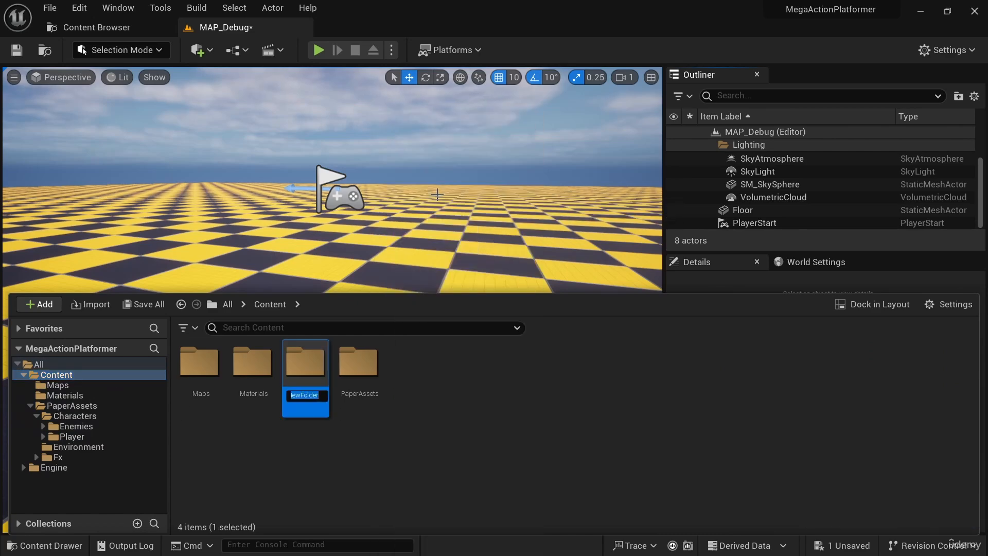
type("Blueprints")
key("Return")
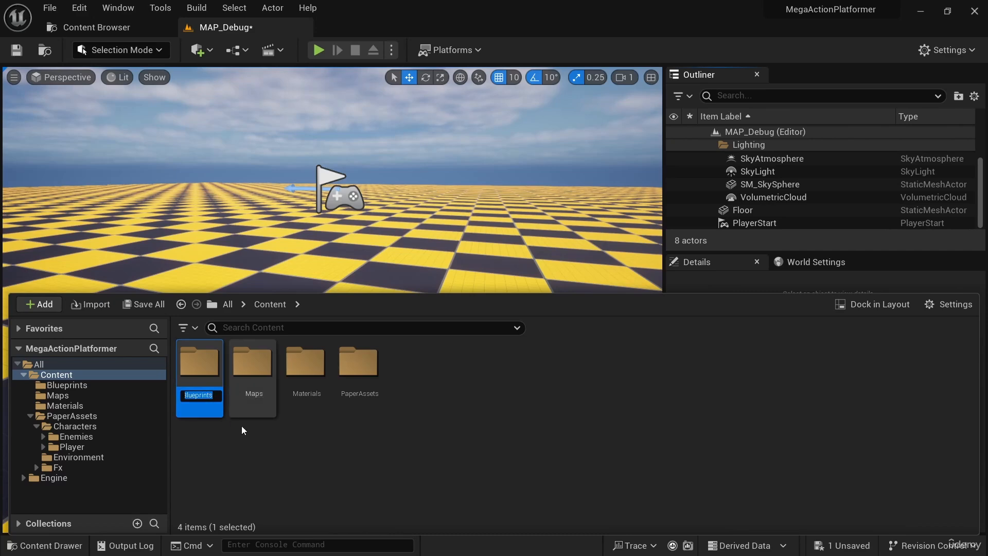
Create a subfolder named Characters inside the Blueprints folder.
double_click(214, 379)
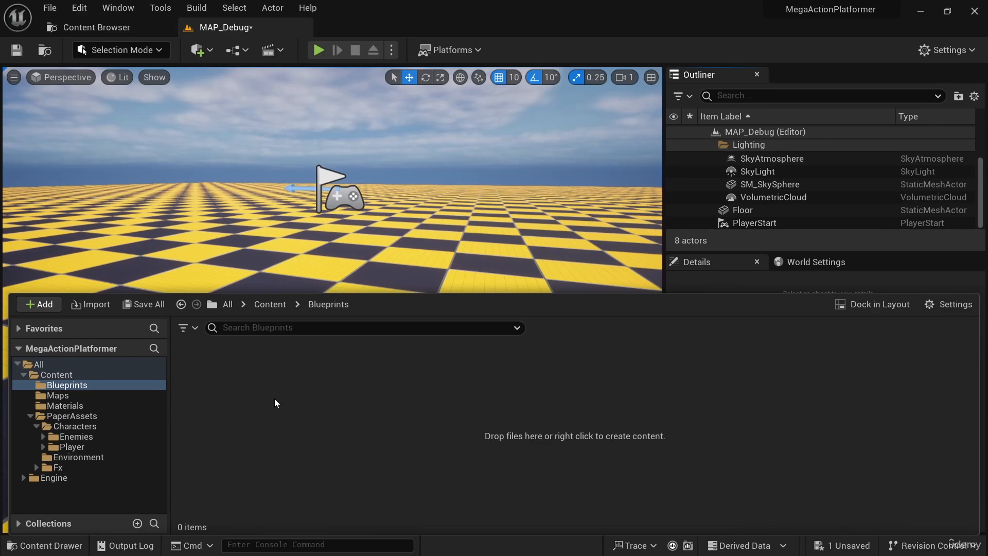
right_click(253, 407)
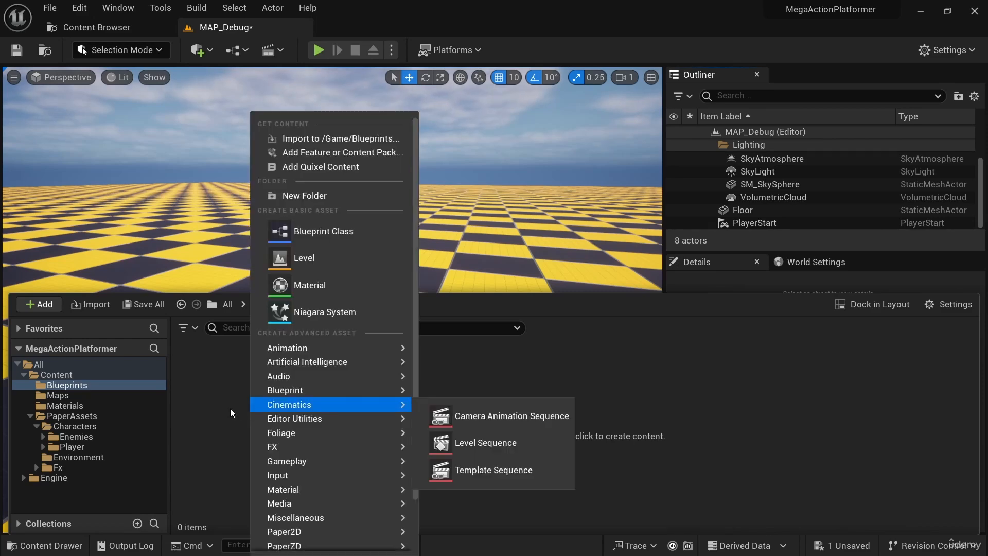
left_click(312, 203)
type("C")
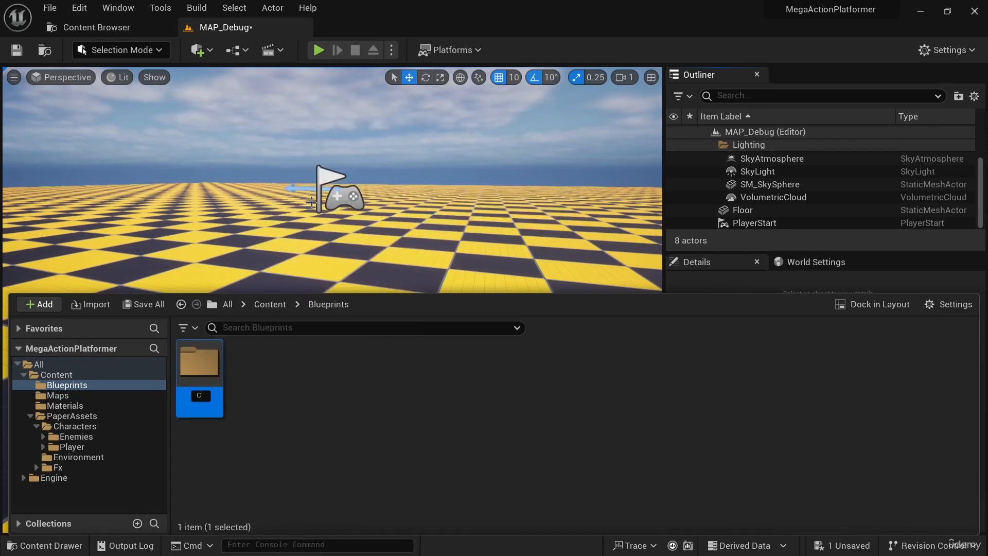
type("haracters")
key("Return")
Create a Blueprint Class in the Characters folder with PaperZDCharacter as its parent class.
double_click(204, 381)
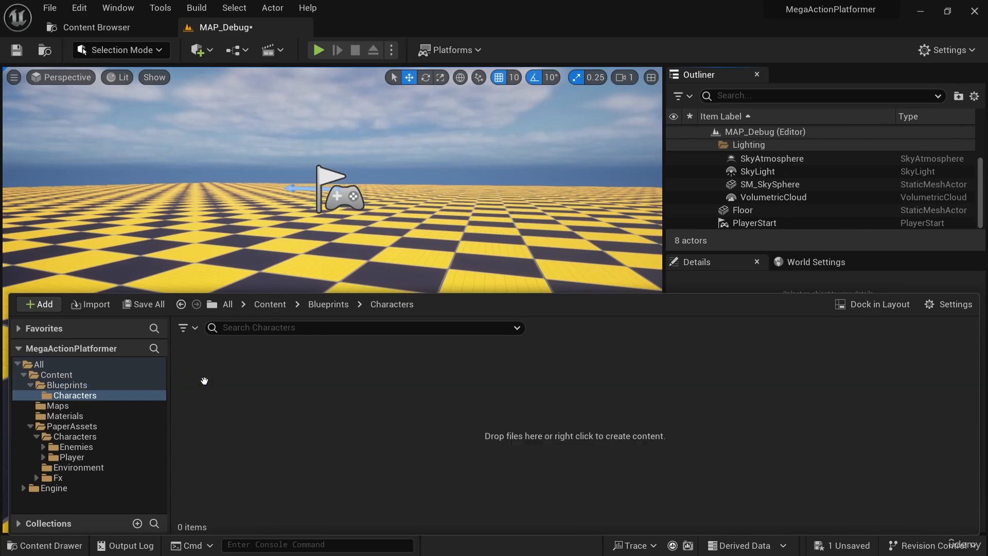
right_click(272, 394)
left_click(360, 236)
left_click_drag(354, 153, 356, 100)
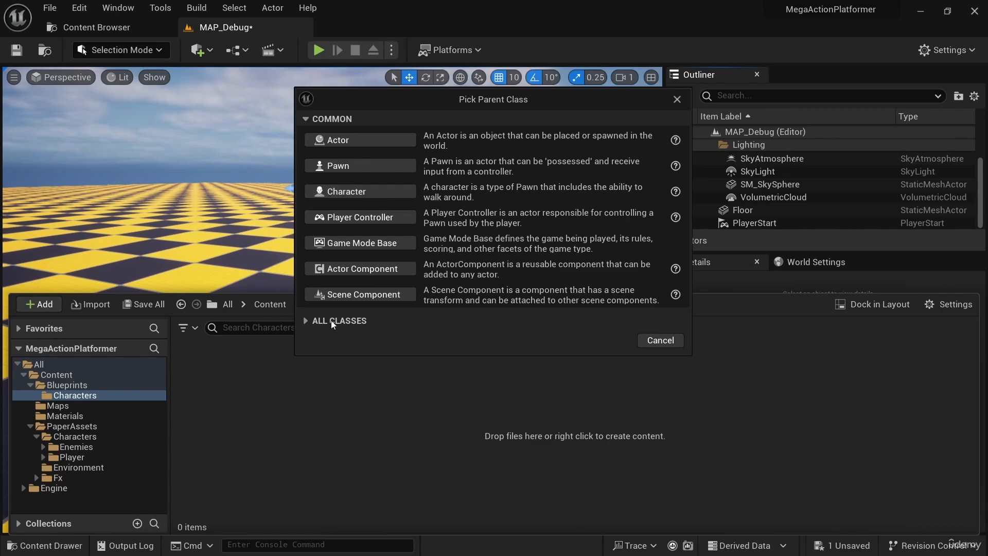
left_click(311, 323)
left_click_drag(395, 99, 389, 53)
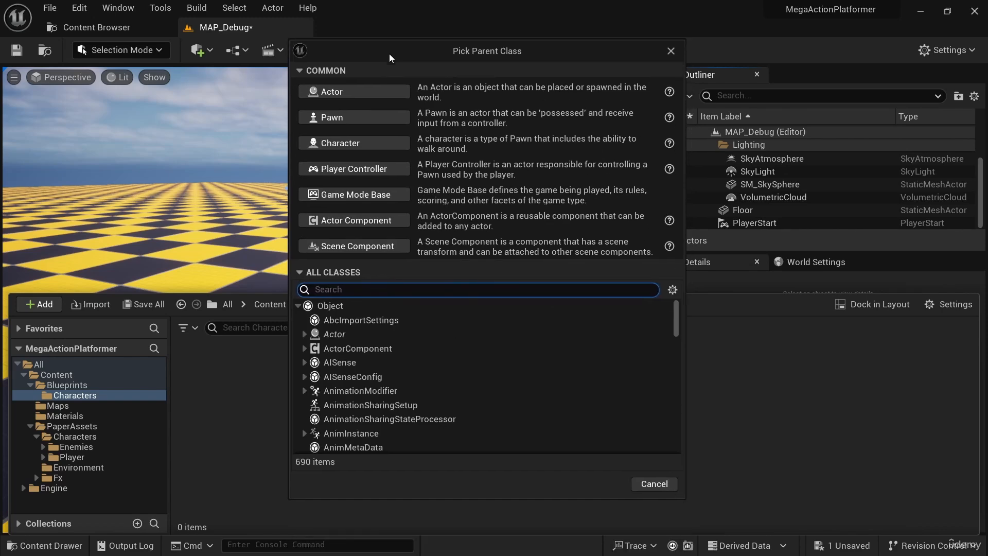
type("paperzd")
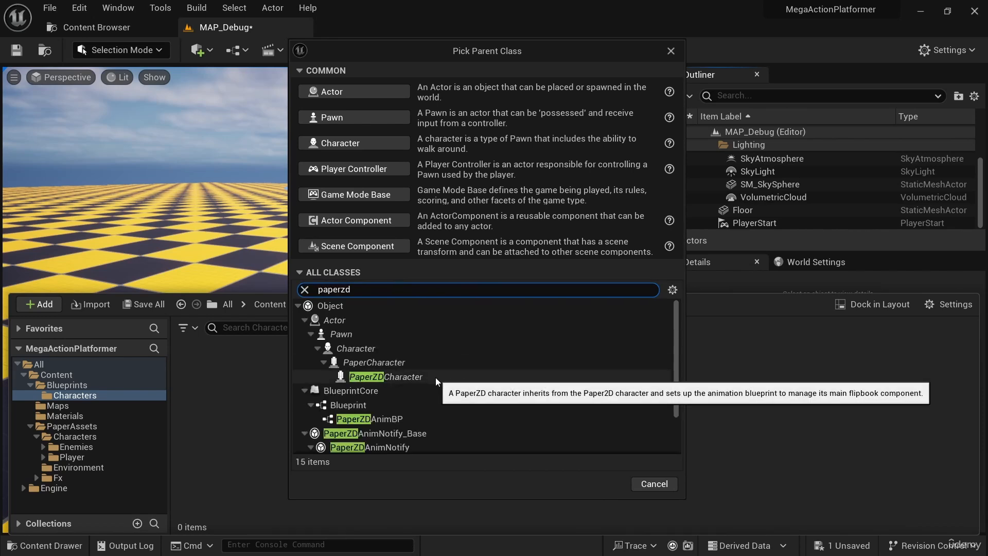
left_click(436, 377)
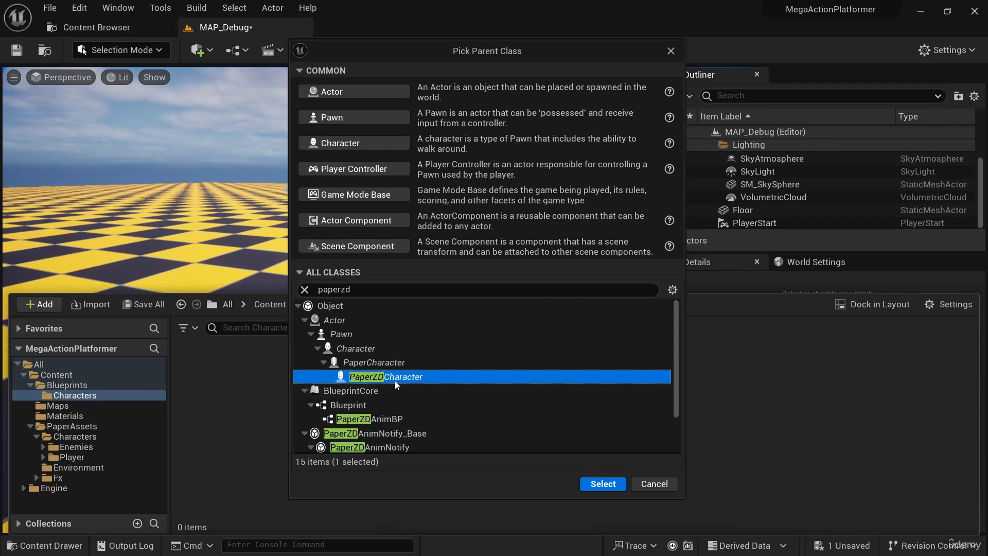
left_click(603, 485)
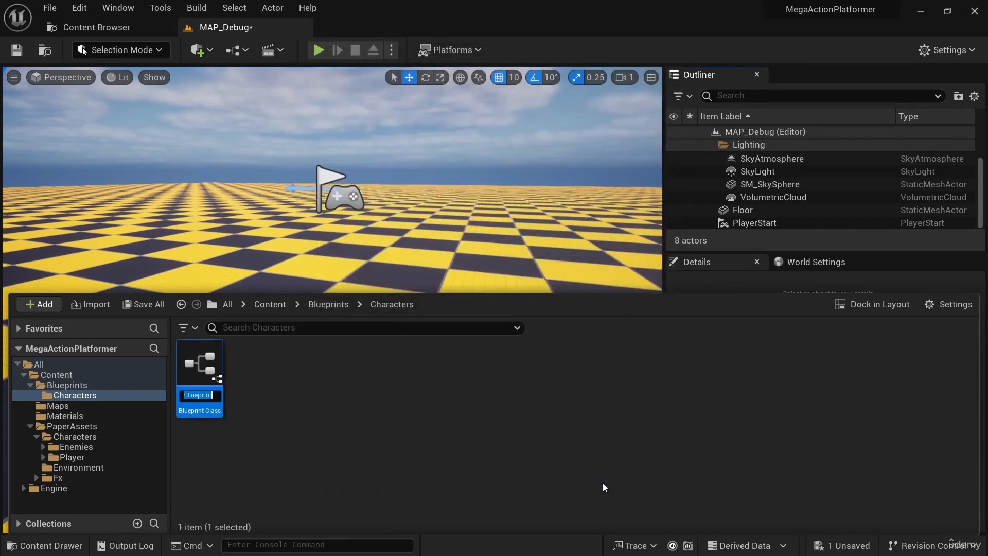
Name the new Blueprint Class BP_ActionChar_BASE.
type("BP_ActionC")
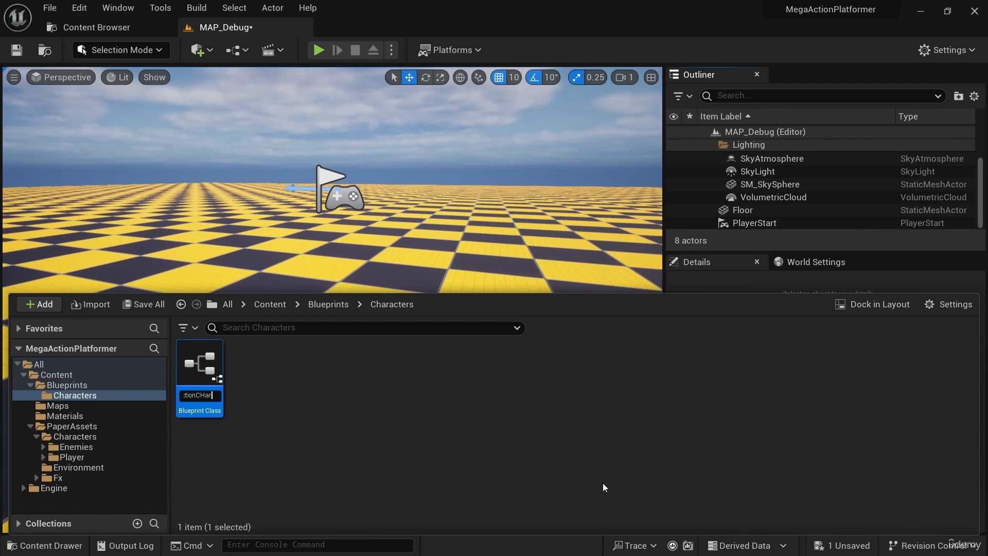
type("har_")
type("BASE")
key("Return")
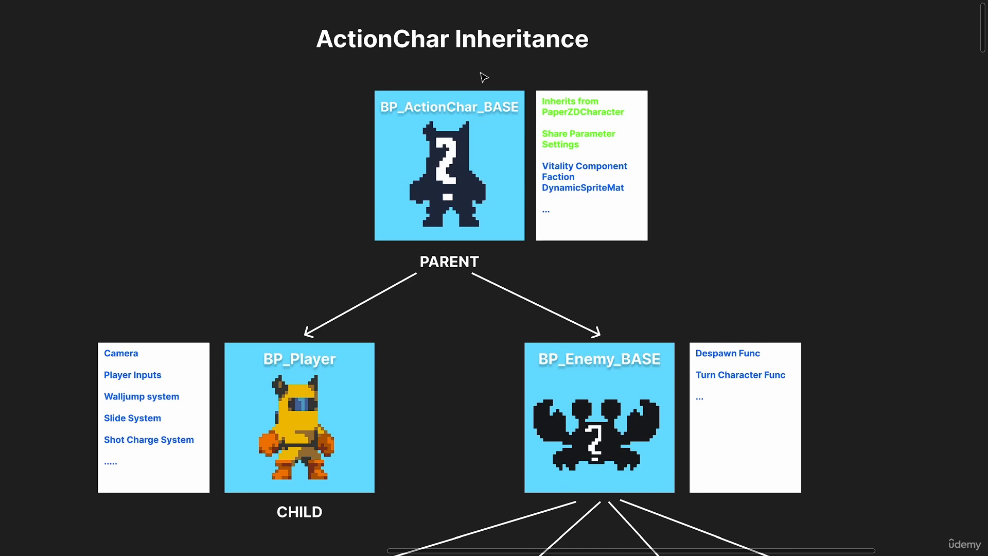
Examine the ActionChar Inheritance diagram, from the BP_ActionChar_BASE parent to BP_Player, BP_Enemy_BASE and the individual enemy blueprints.
left_click(460, 109)
left_click(514, 114)
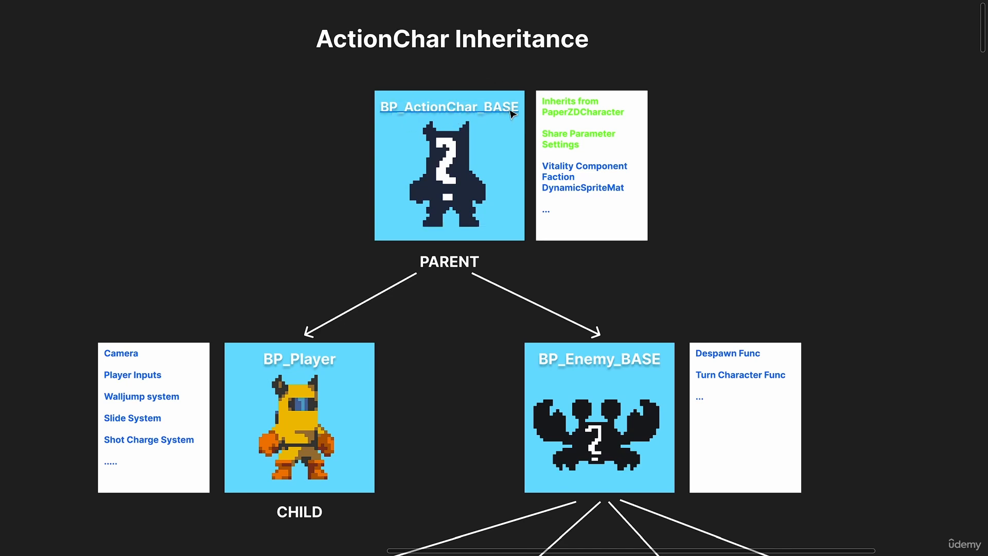
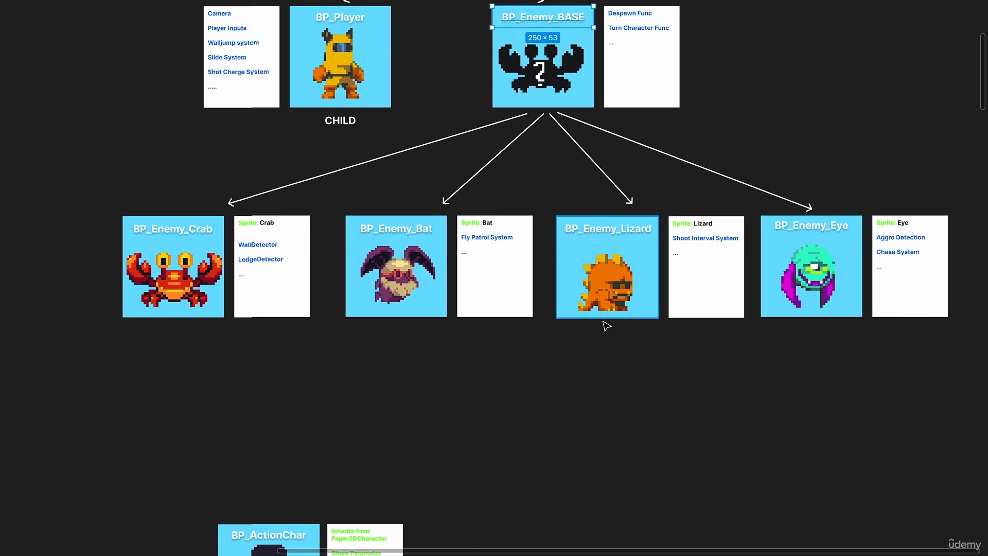
middle_click_drag(683, 163, 714, 359)
middle_click_drag(662, 150, 677, 185)
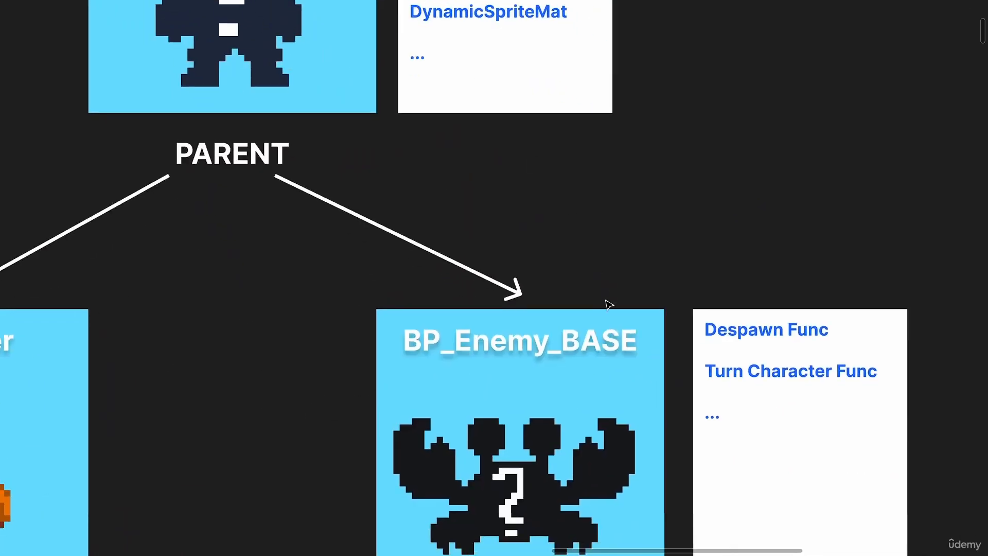
left_click(620, 337)
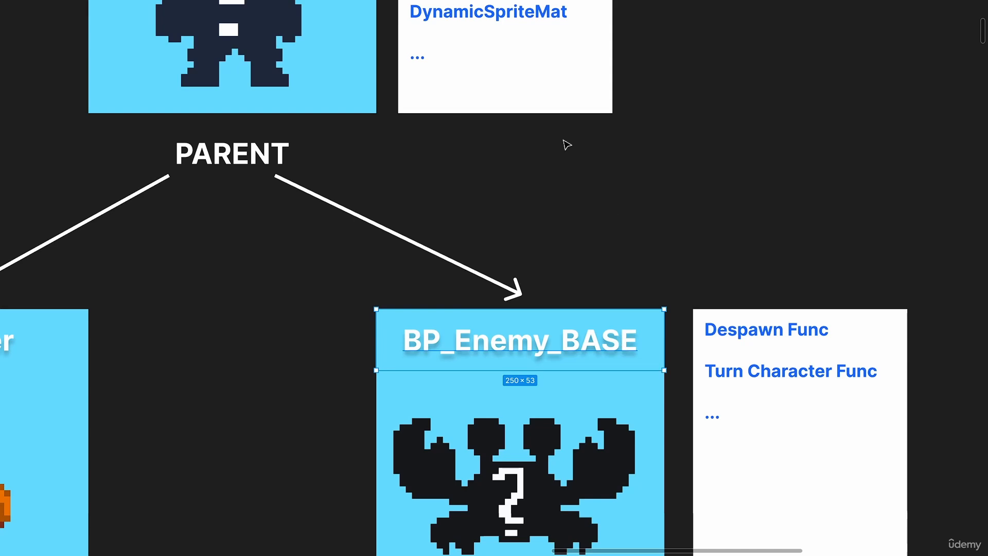
middle_click_drag(581, 101, 673, 250)
scroll(674, 249, "down", 2, "ctrl")
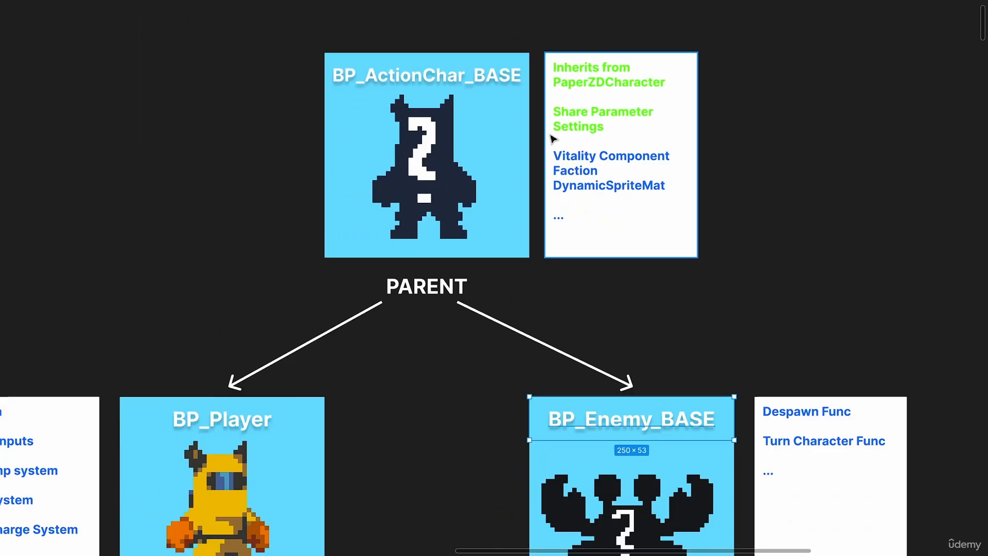
left_click(517, 79)
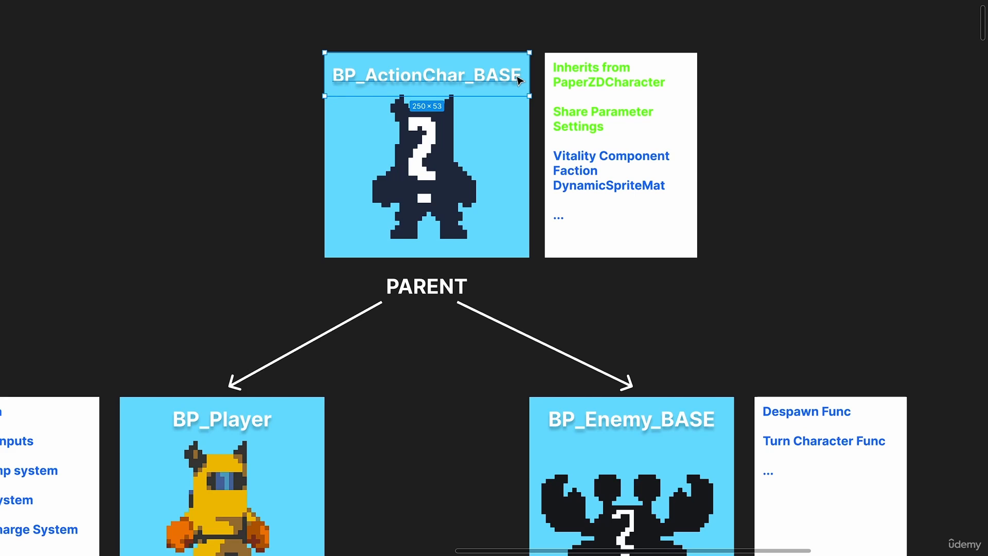
scroll(633, 214, "down", 3)
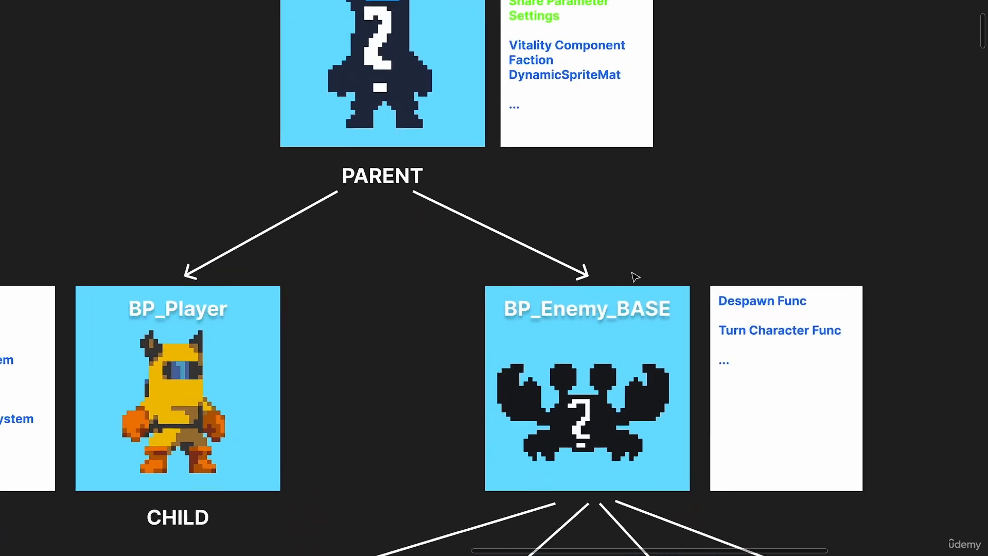
left_click(638, 304)
scroll(610, 224, "down", 2, "ctrl")
scroll(610, 221, "up", 1)
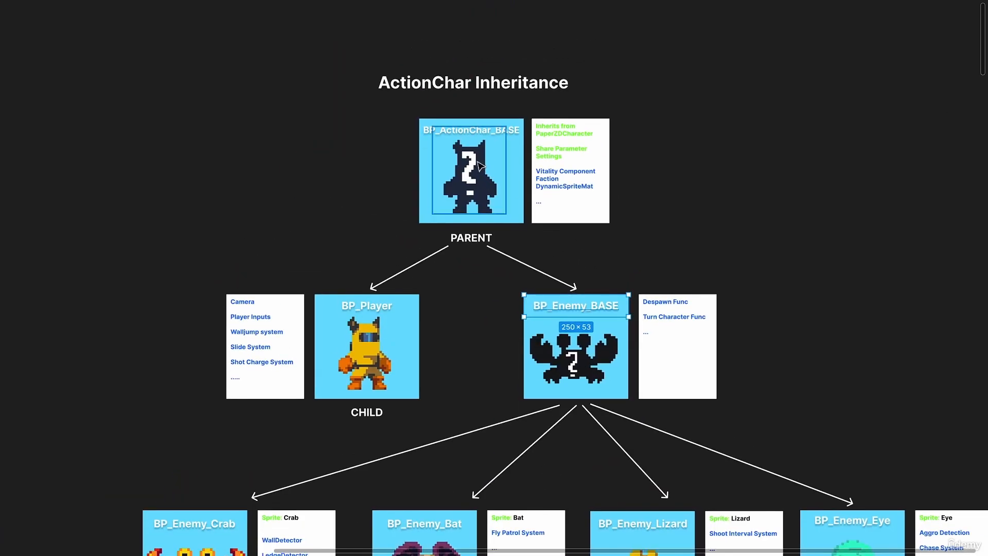
scroll(459, 201, "down", 1)
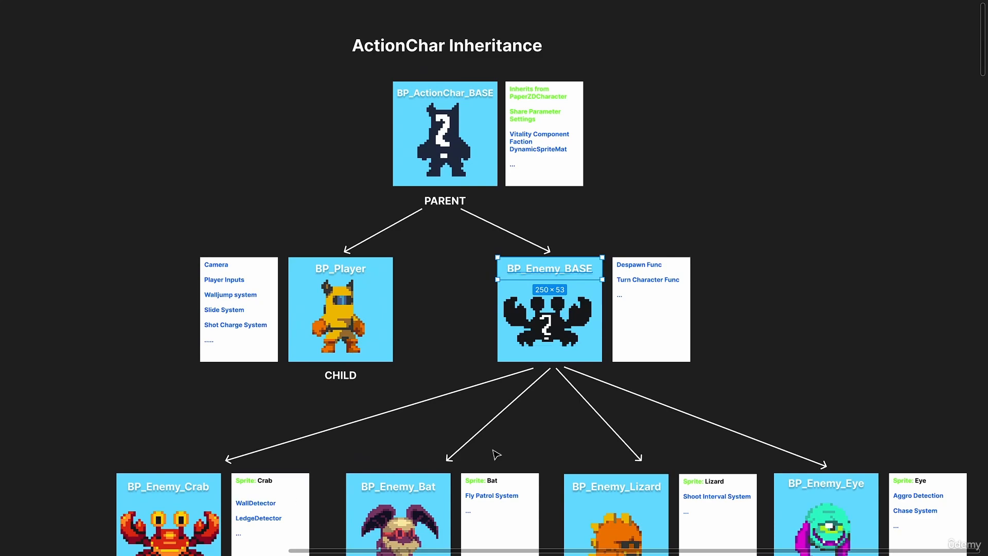
scroll(556, 137, "up", 4, "ctrl")
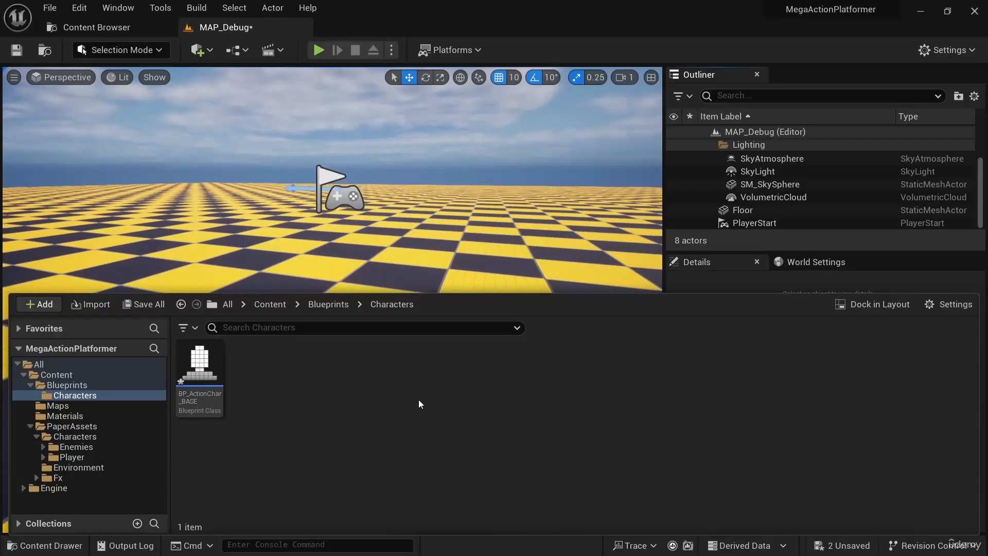
Open the BP_ActionChar_BASE blueprint and set its Sprite component's source flipbook to player__Idle.
mouse_move(203, 406)
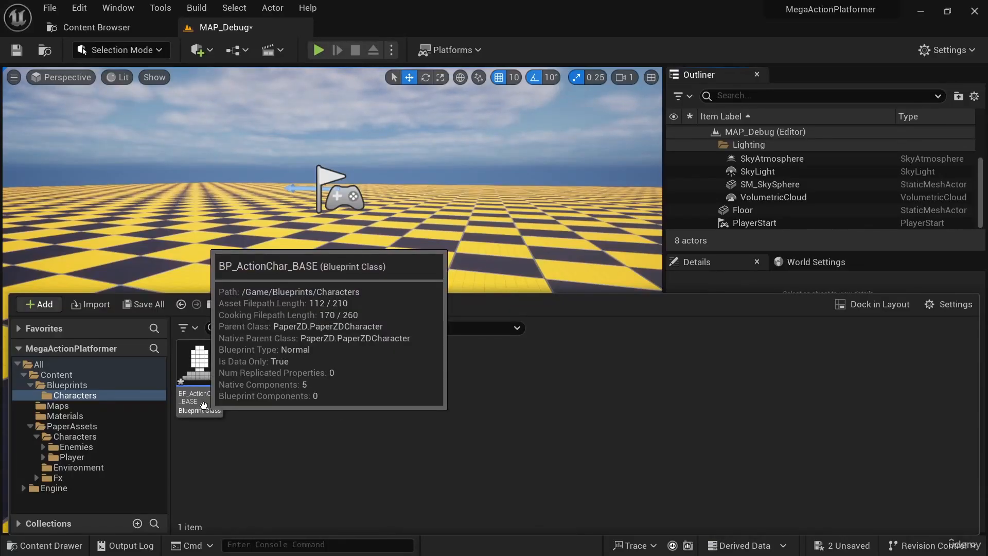
double_click(203, 406)
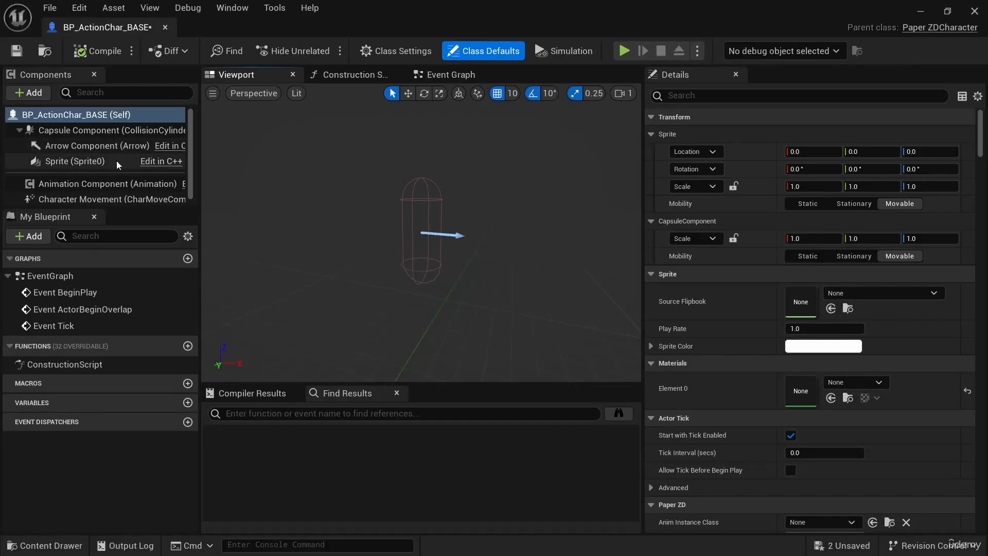
left_click(78, 163)
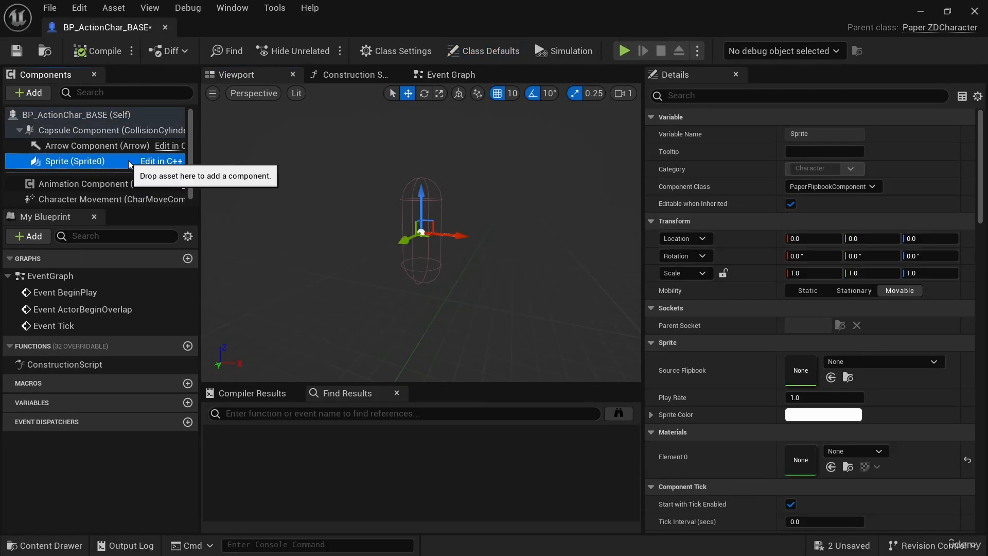
left_click_drag(643, 211, 683, 215)
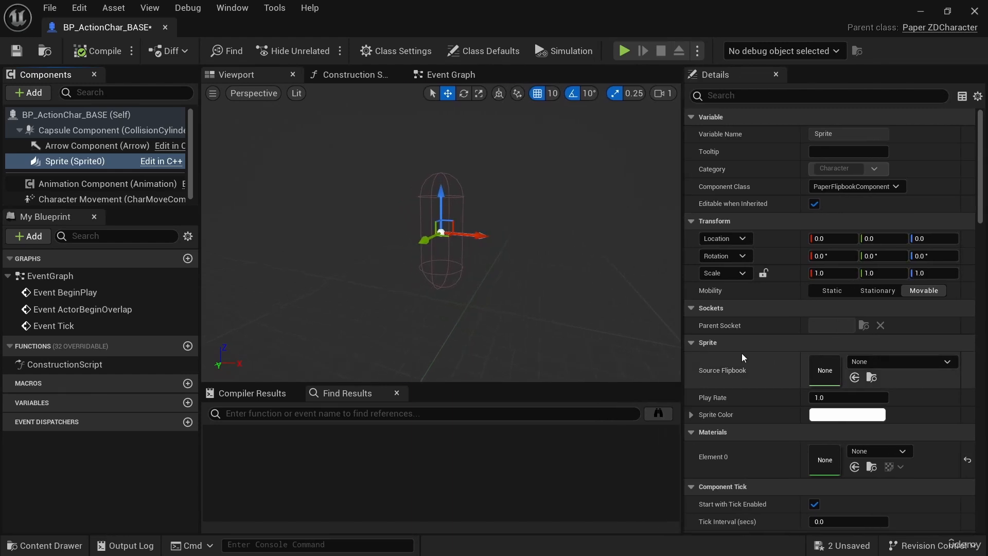
left_click(870, 363)
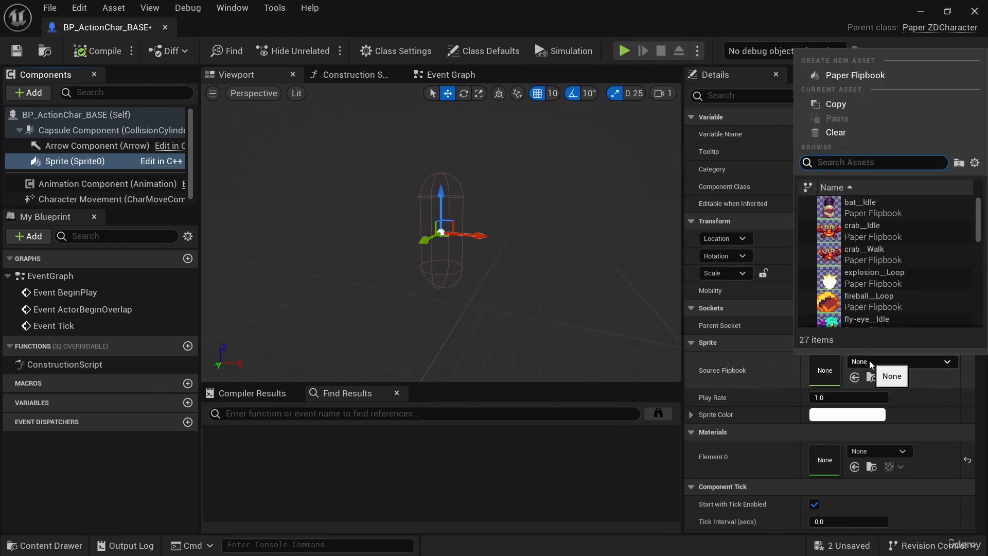
type("player idle")
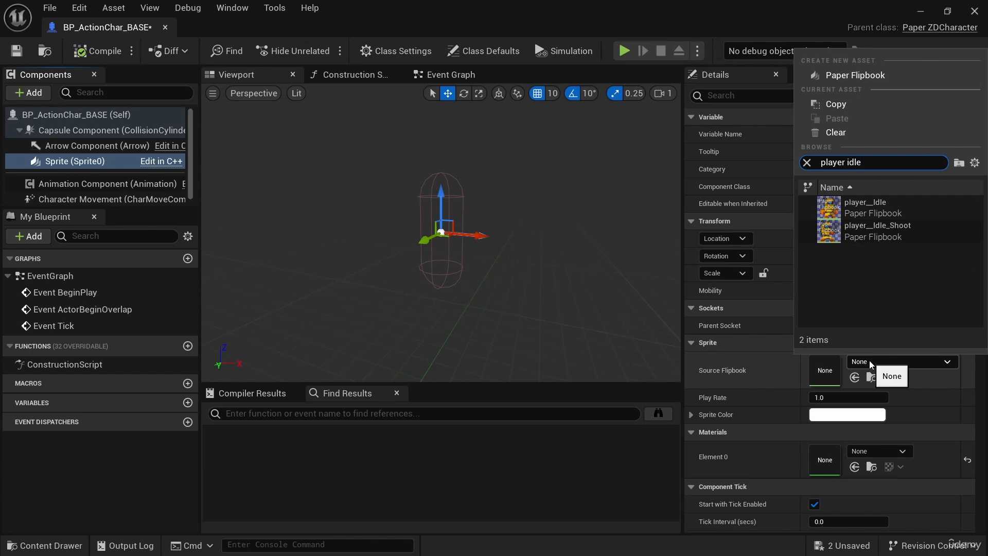
left_click(887, 206)
Examine from the front how the player sprite fits inside the collision capsule.
scroll(503, 214, "up", 5)
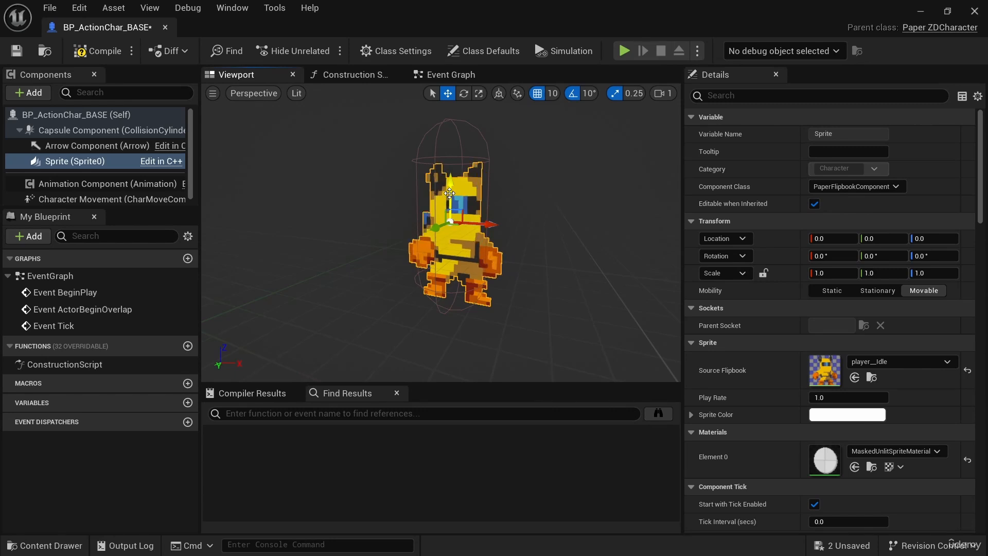
key("d")
right_click_drag(501, 179, 498, 219)
key("a")
key("w")
key("s")
key("w")
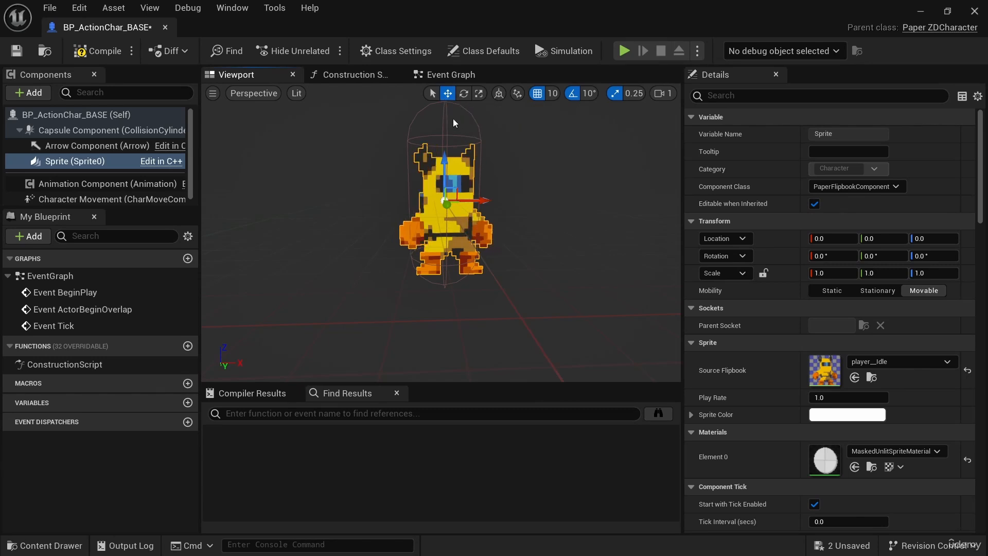
Set the Capsule Component's half height to 60.
left_click(93, 130)
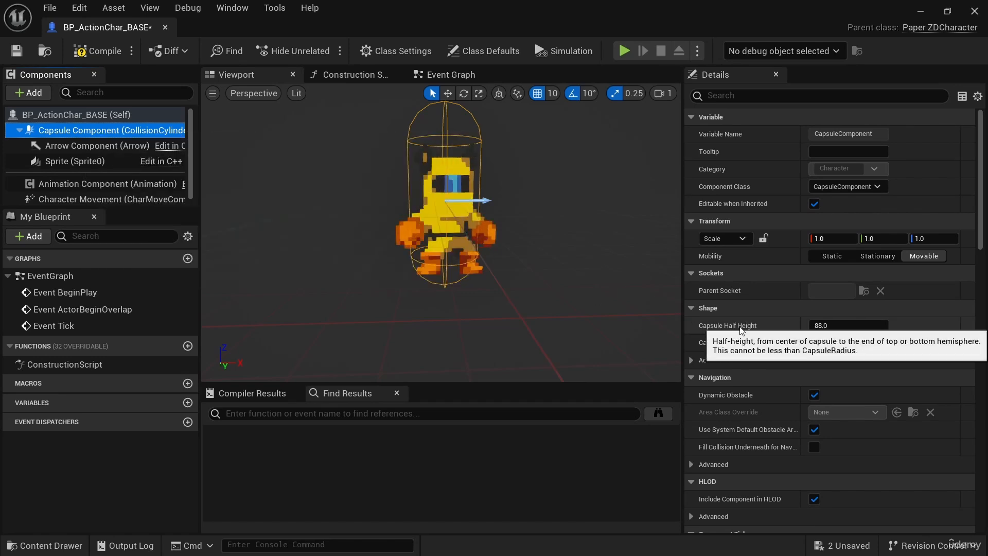
left_click_drag(821, 326, 807, 325)
left_click(848, 325)
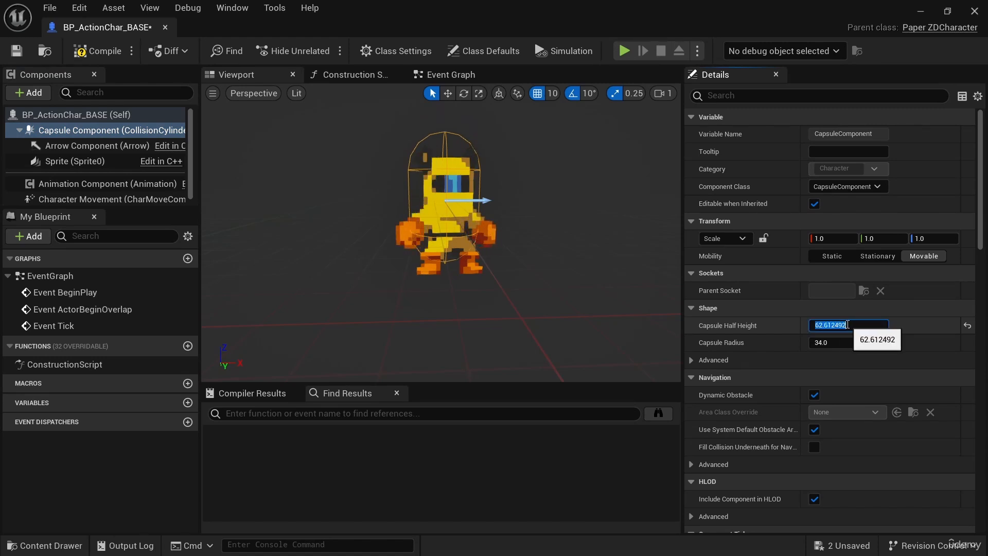
type("60")
key("Return")
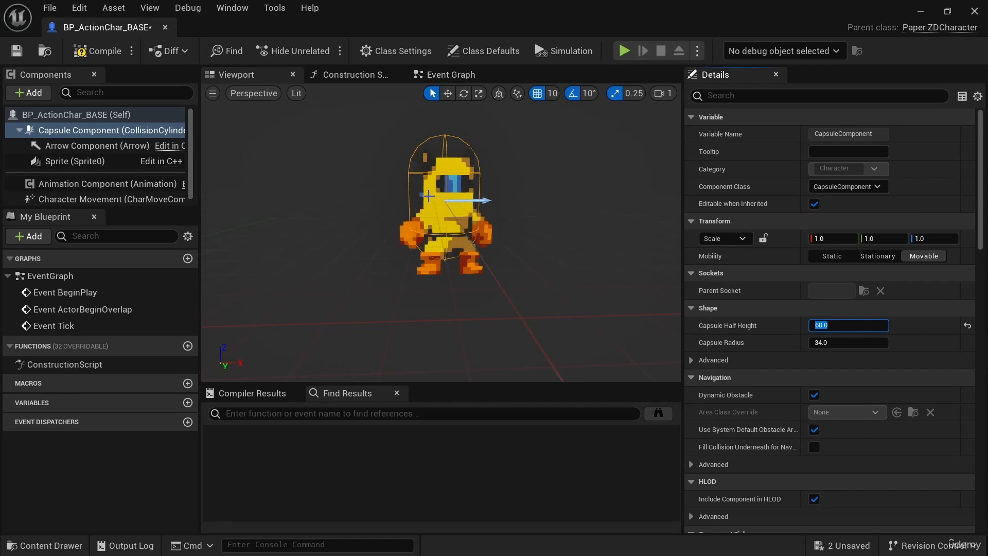
Set the Sprite component's X location to -5 to centre the sprite in the capsule.
mouse_move(565, 256)
right_mouse_down()
mouse_move(543, 256)
mouse_move(571, 257)
mouse_move(561, 266)
right_mouse_up()
right_click_drag(360, 152, 430, 234)
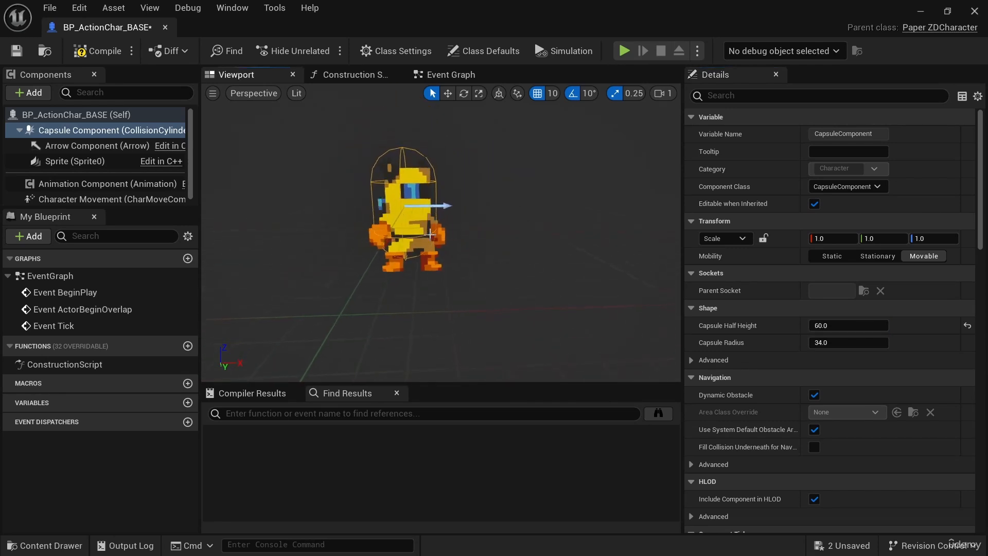
scroll(427, 218, "up", 4)
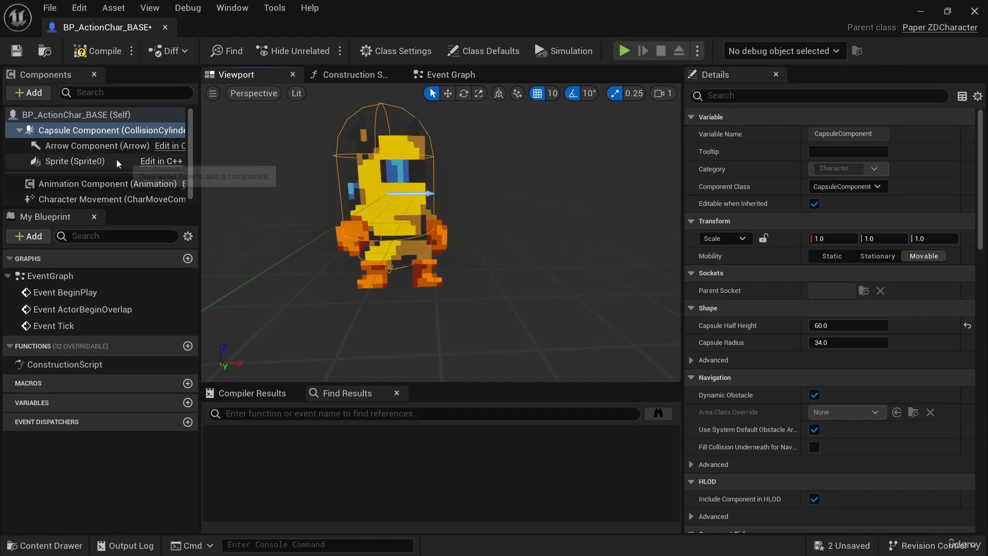
left_click(74, 161)
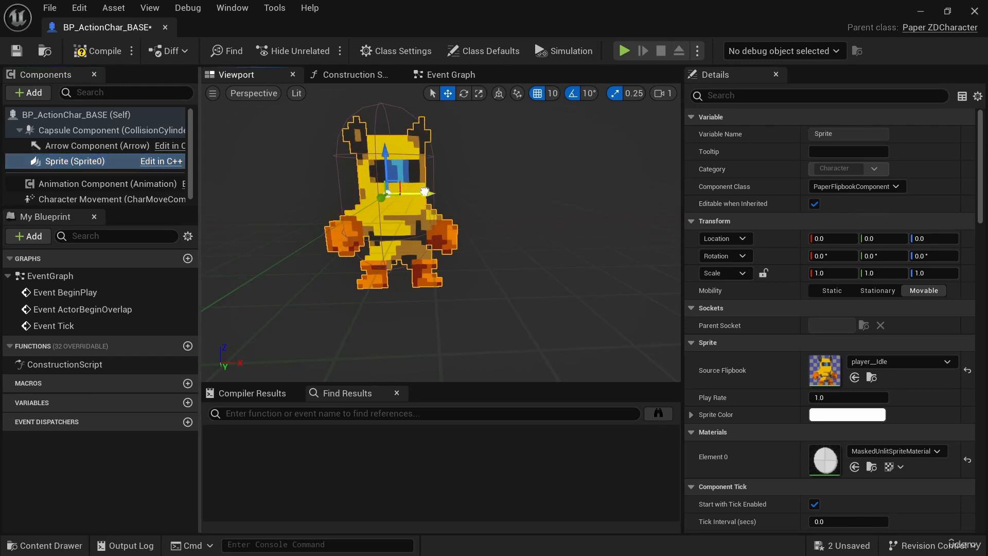
left_click_drag(421, 193, 435, 193)
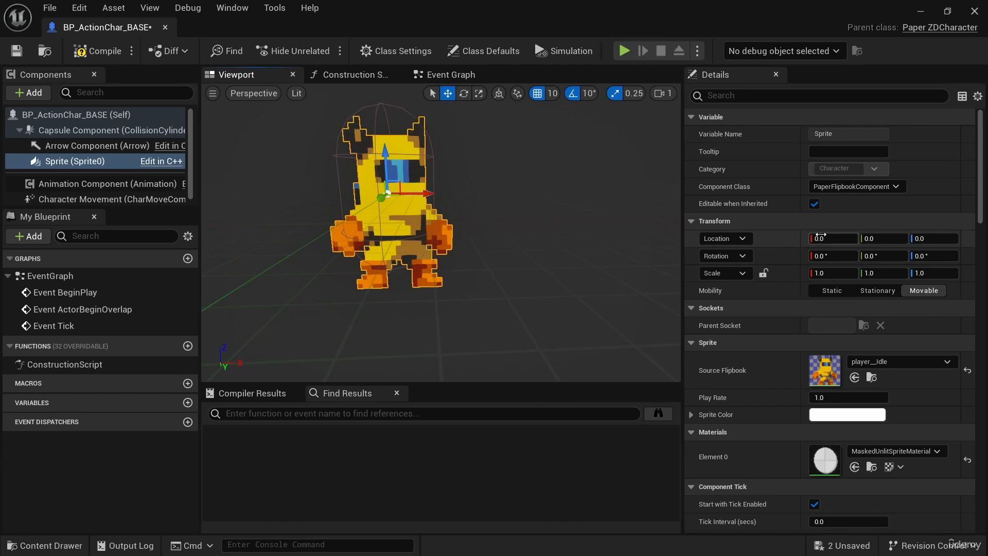
left_click(821, 238)
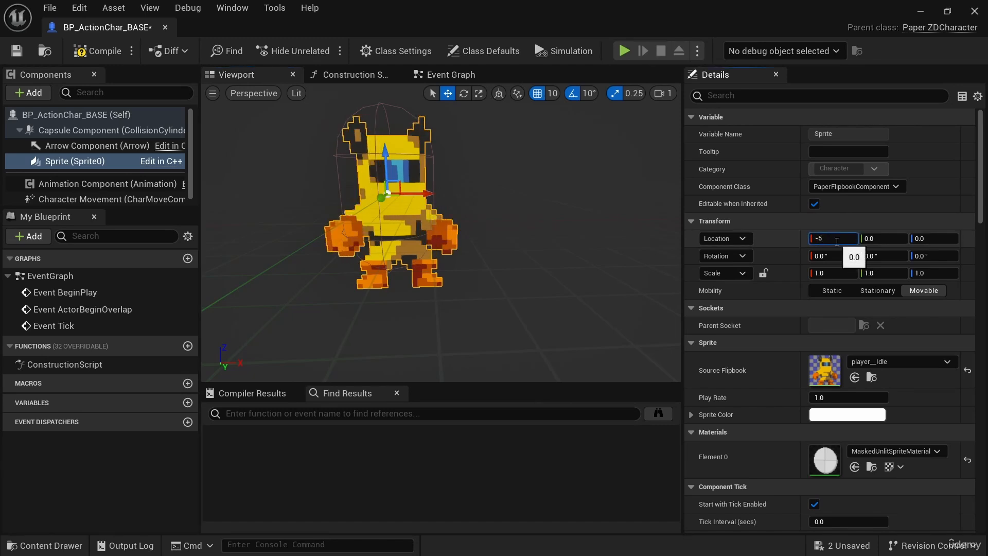
type("-5")
key("Return")
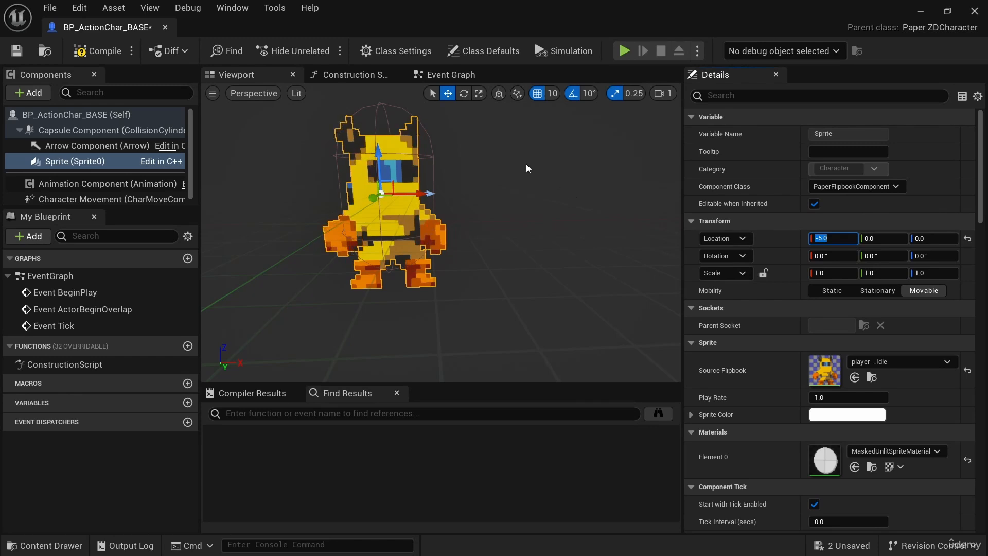
Raise the Sprite component inside the capsule by setting its Z location to 15.
left_click(383, 148)
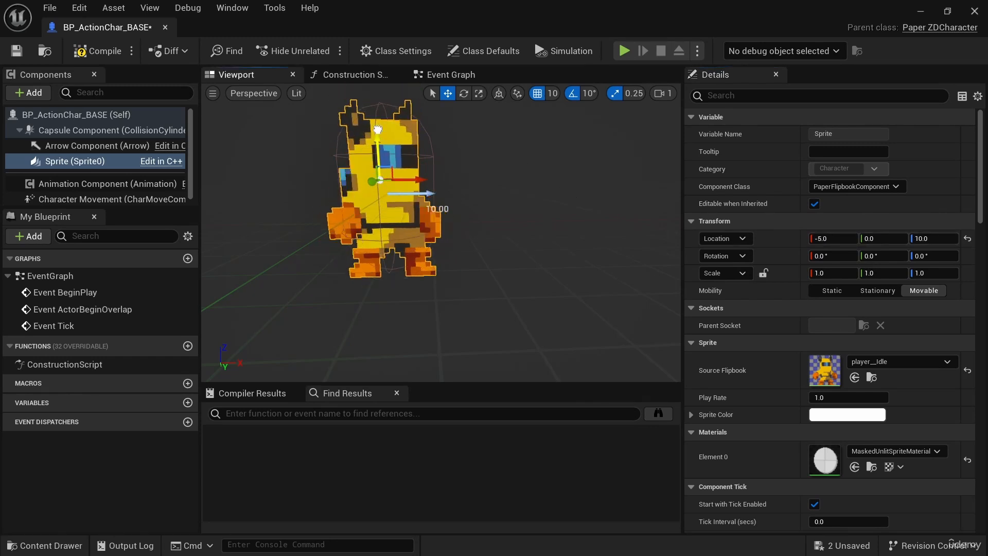
left_click_drag(378, 126, 377, 141)
left_click(949, 239)
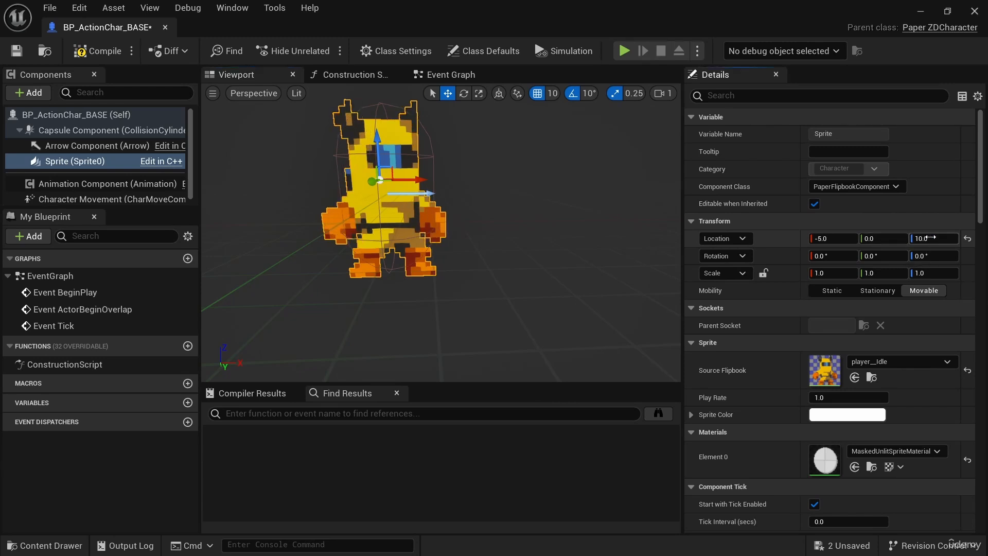
type("15")
key("Return")
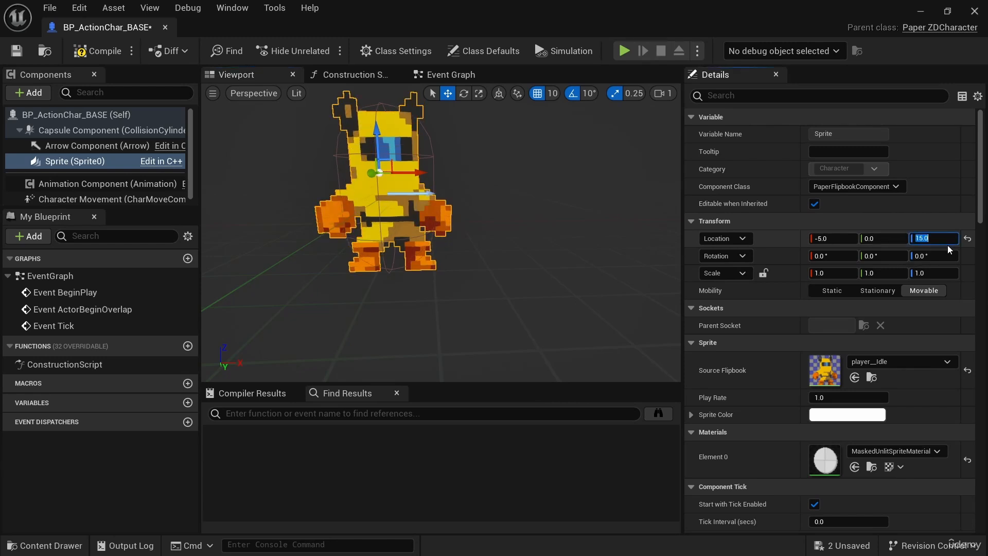
Examine how the sprite's feet line up with the lower end of the collision capsule.
right_click_drag(551, 245, 476, 215)
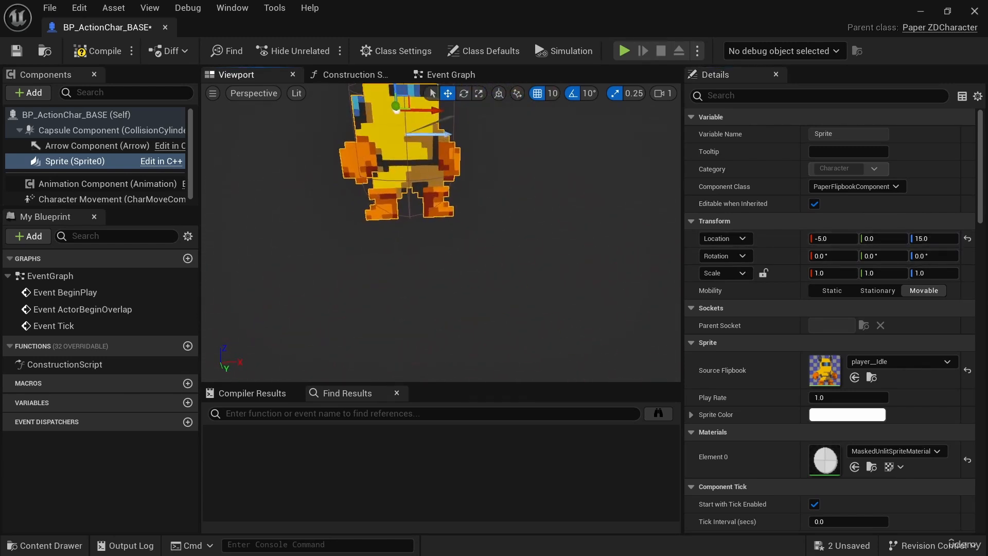
scroll(476, 215, "up", 6)
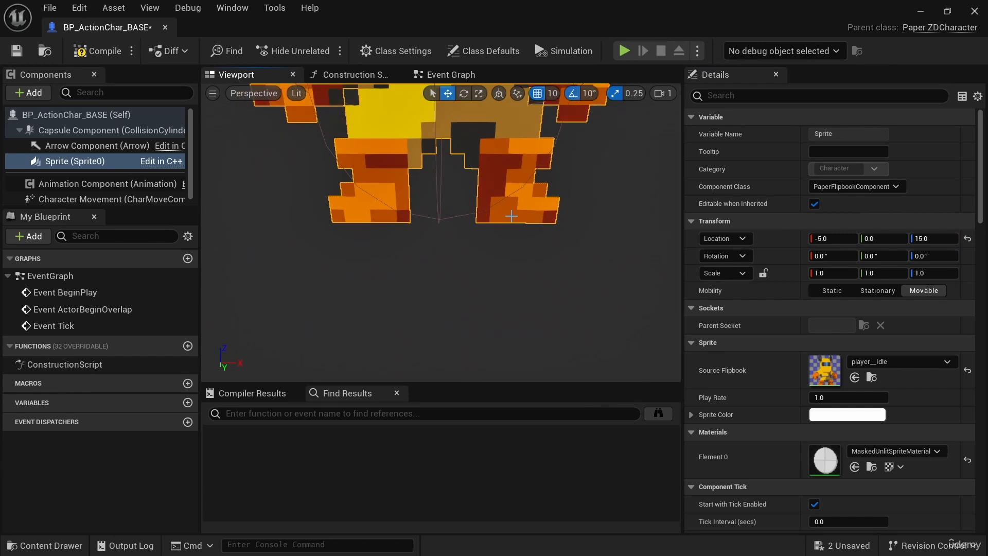
scroll(493, 227, "down", 4)
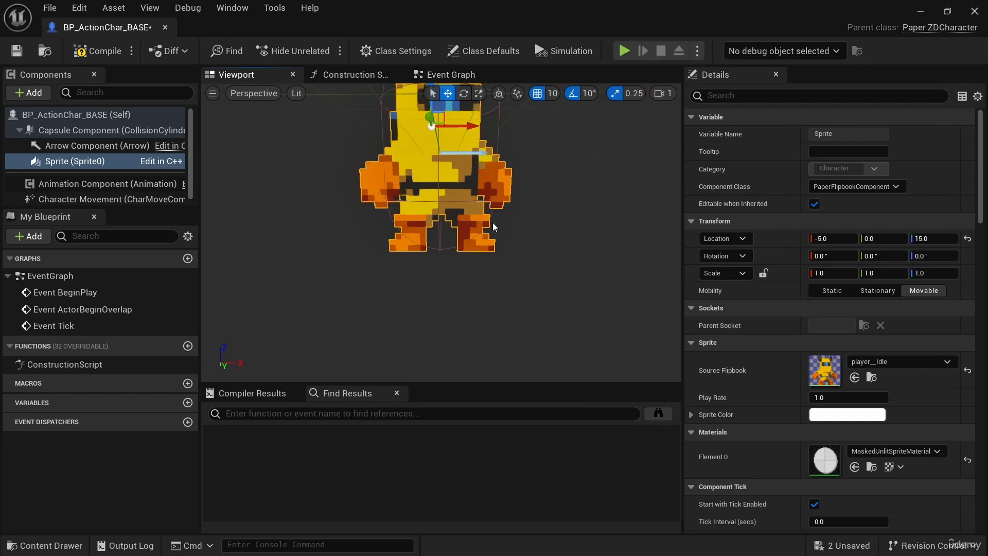
scroll(493, 226, "down", 3)
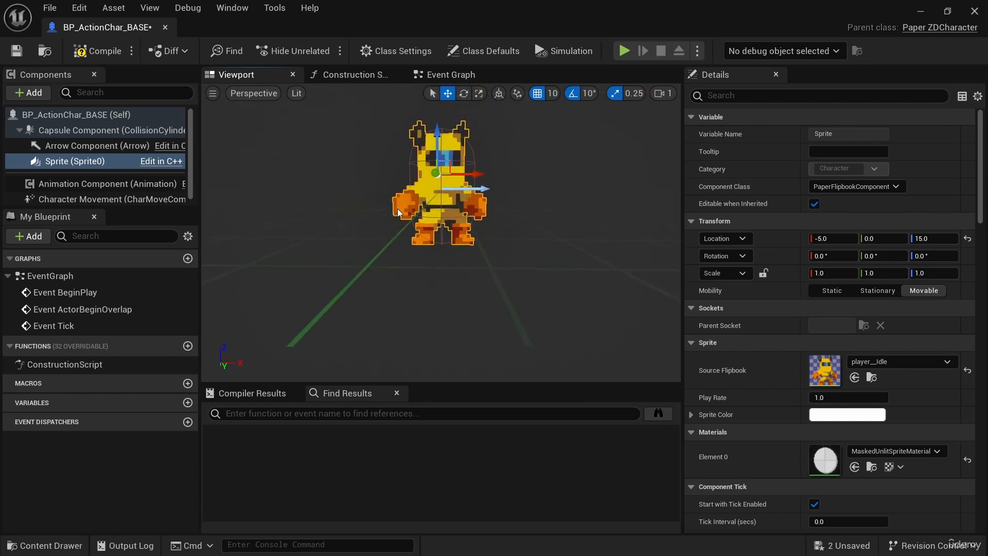
scroll(493, 226, "up", 4)
right_click_drag(386, 134, 394, 117)
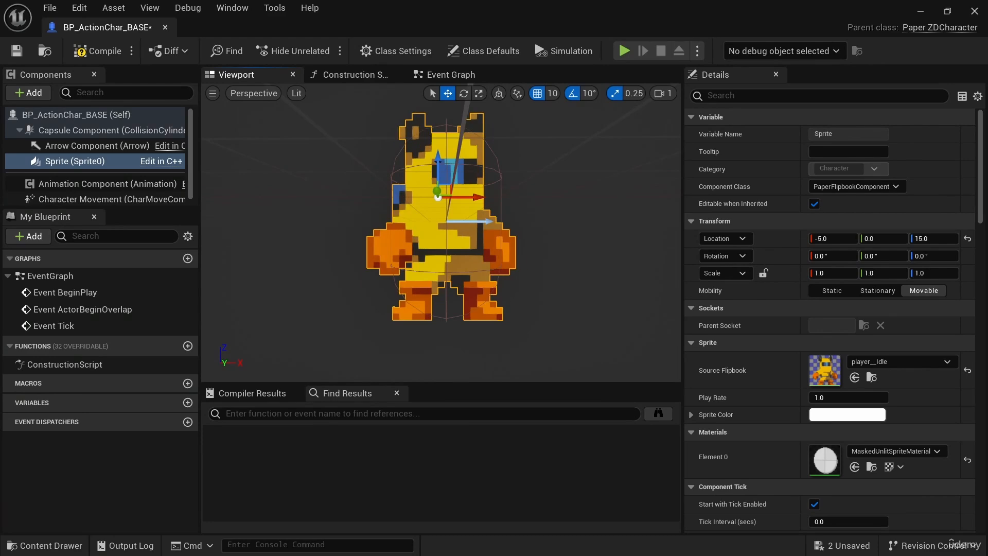
Dock the BP_ActionChar_BASE editor in the main window beside MAP_Debug and close the docked Content Browser.
left_click_drag(111, 28, 335, 28)
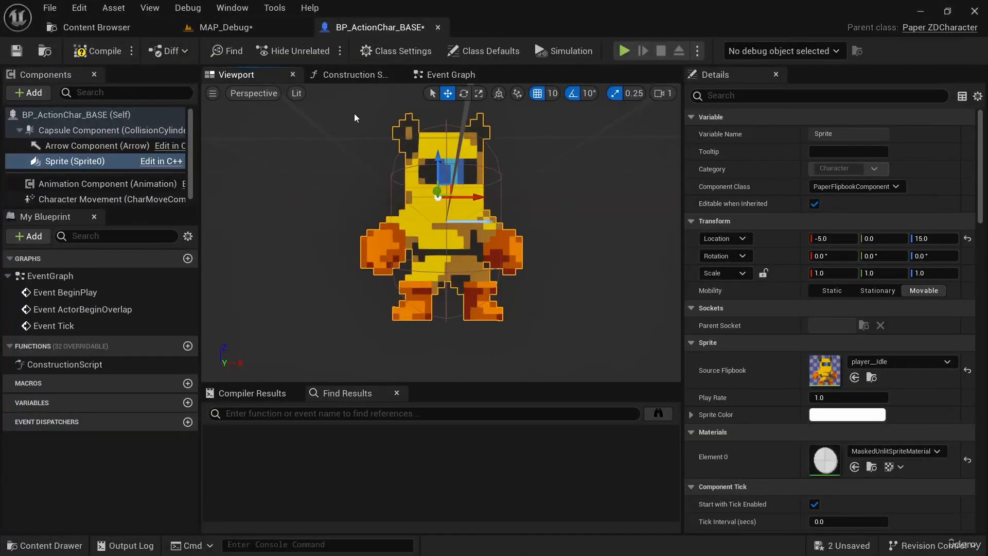
left_click(91, 28)
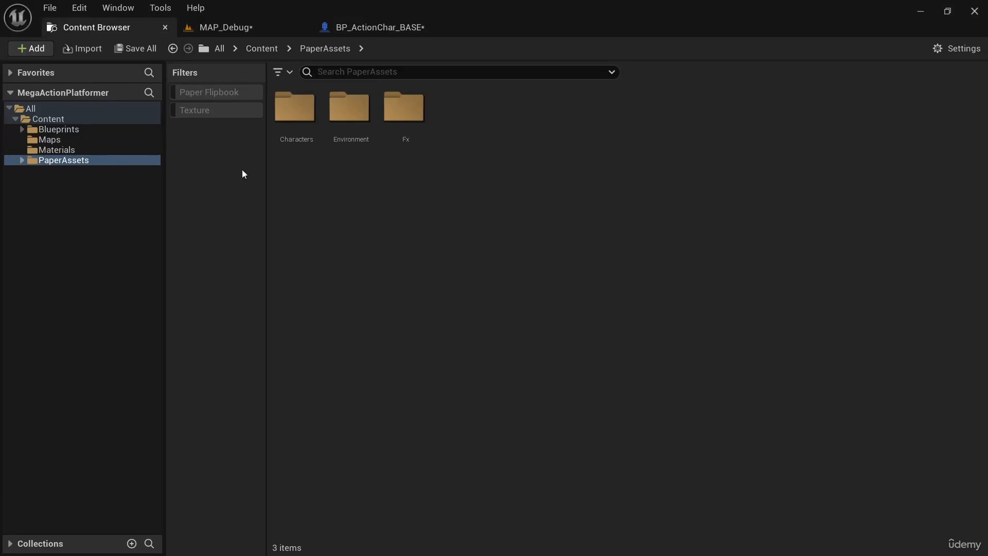
left_click(242, 28)
left_click(166, 29)
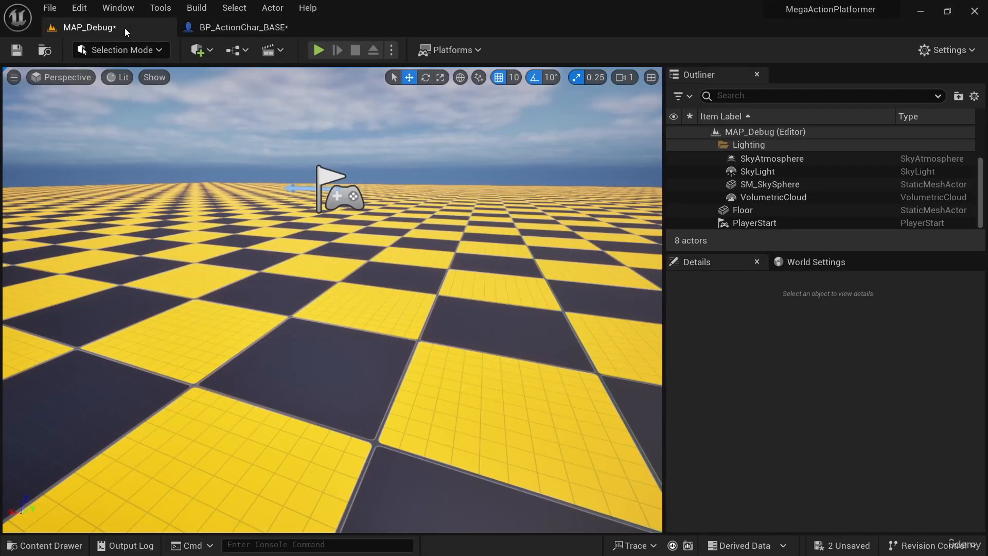
Place a BP_ActionChar_BASE instance from the Characters blueprint folder on the floor of MAP_Debug and focus the view on it.
left_click(48, 547)
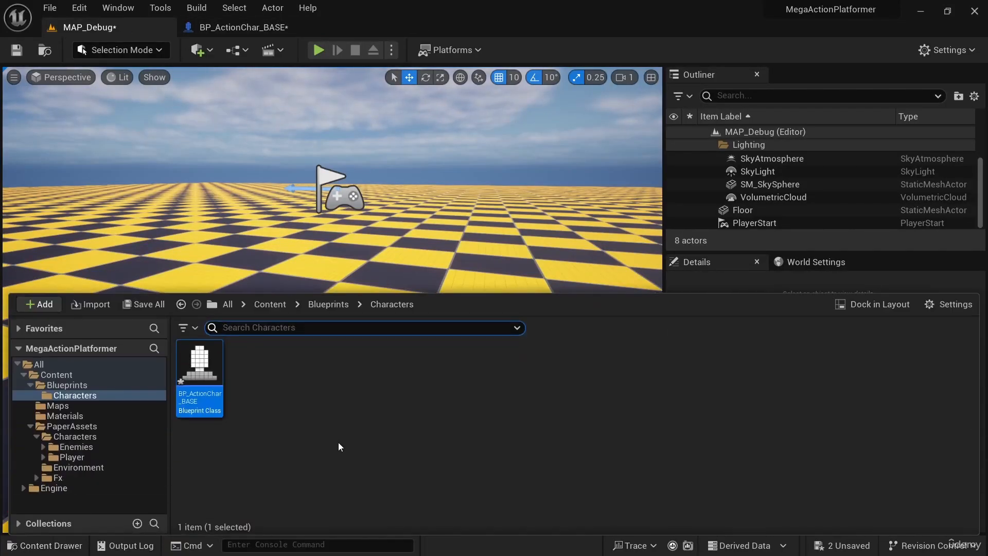
left_click_drag(201, 379, 247, 258)
right_click_drag(247, 258, 235, 244)
key("f")
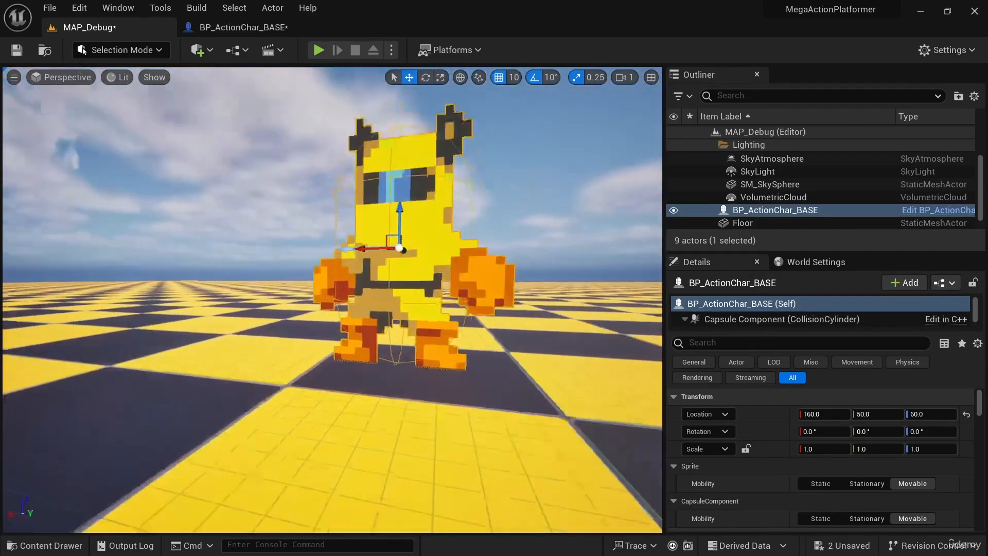
right_click_drag(381, 288, 393, 328)
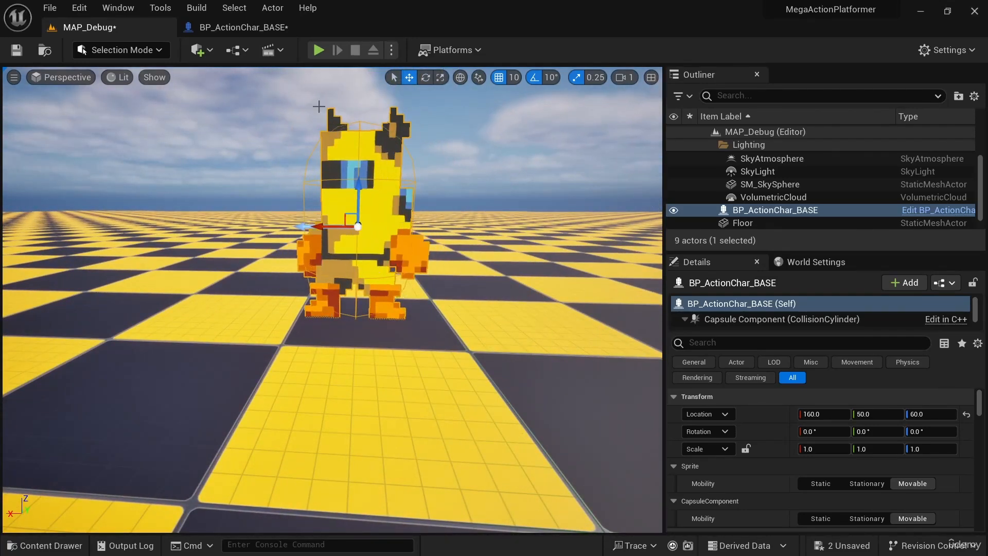
Play the level, eject from the pawn, and select the Sprite component of the running BP_ActionChar_BASE instance.
left_click(318, 51)
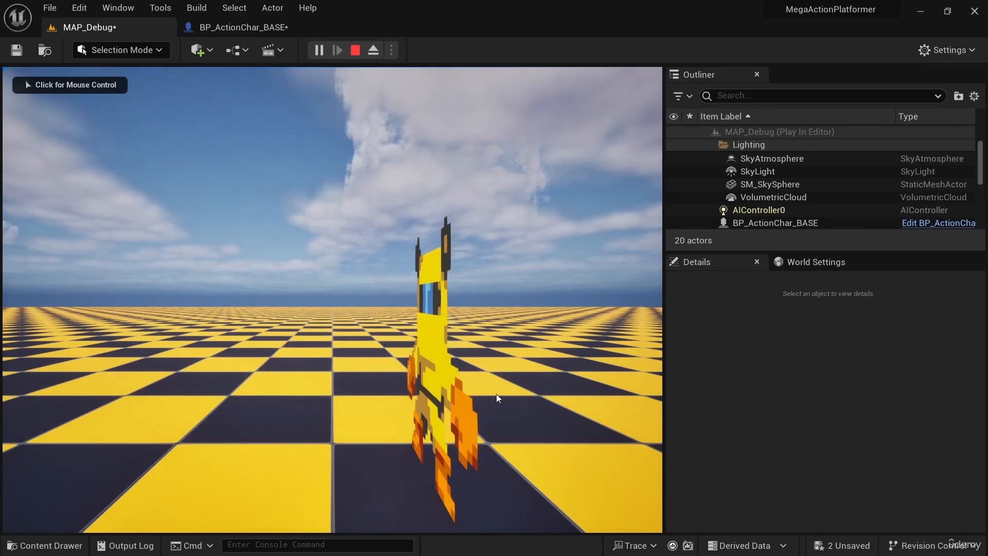
left_click(374, 51)
right_click_drag(333, 299, 422, 329)
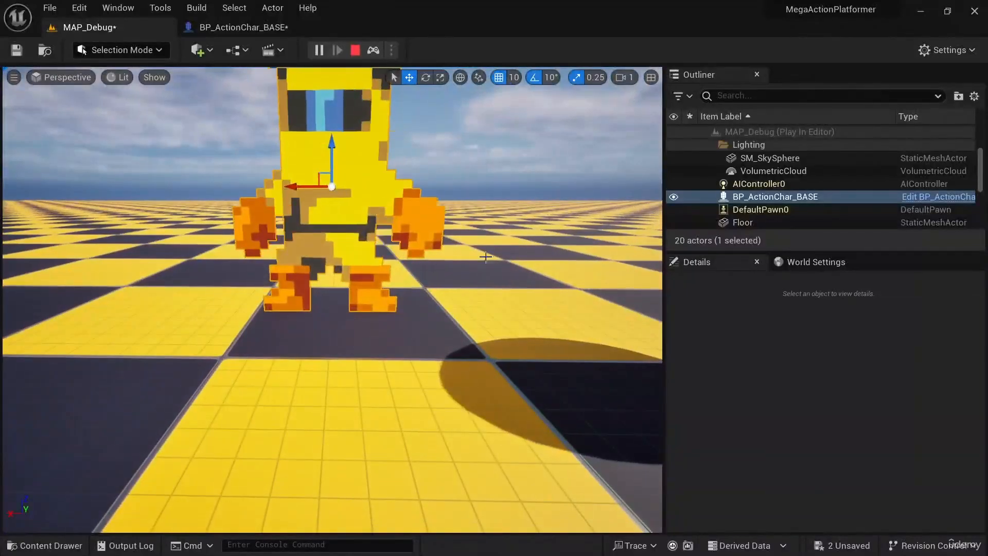
left_click(779, 186)
left_click(778, 199)
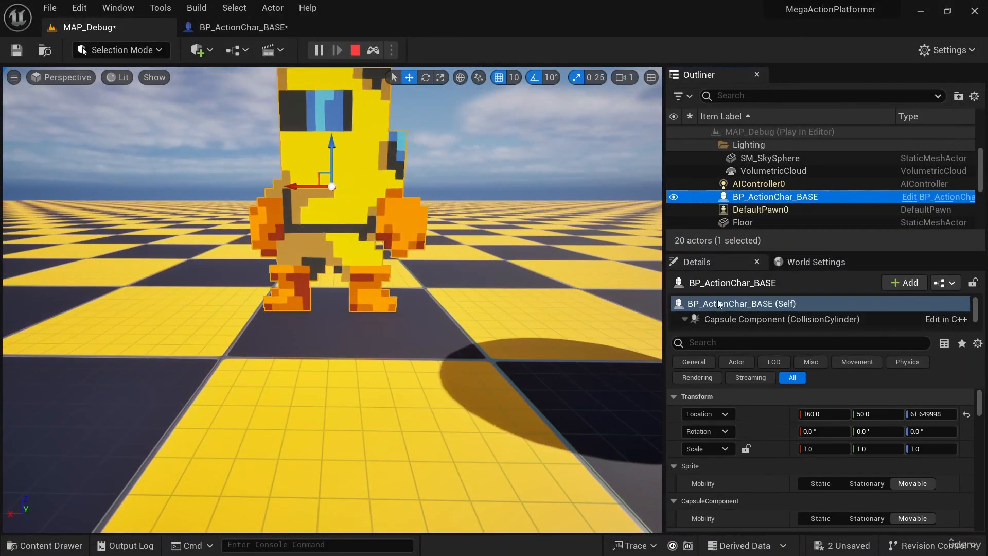
scroll(729, 318, "down", 1)
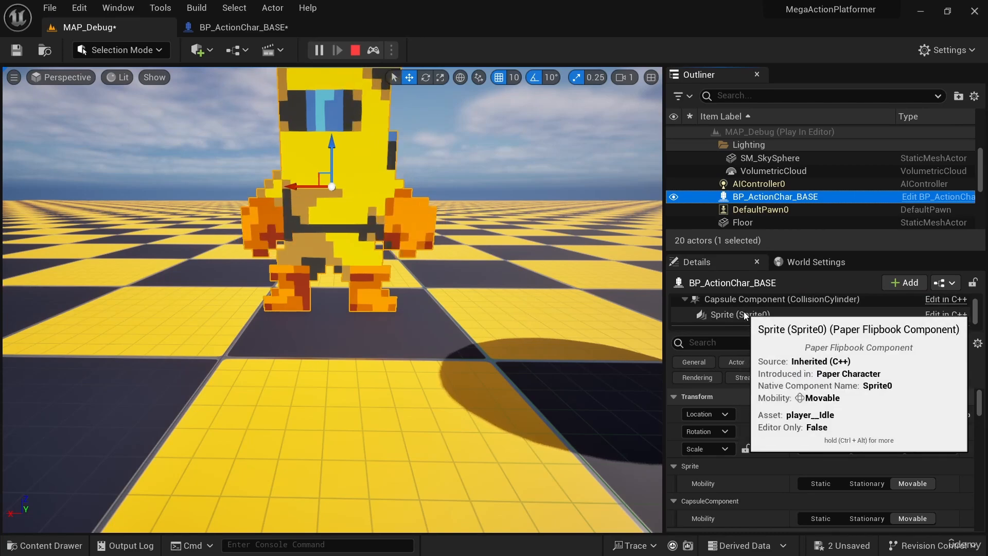
left_click(758, 315)
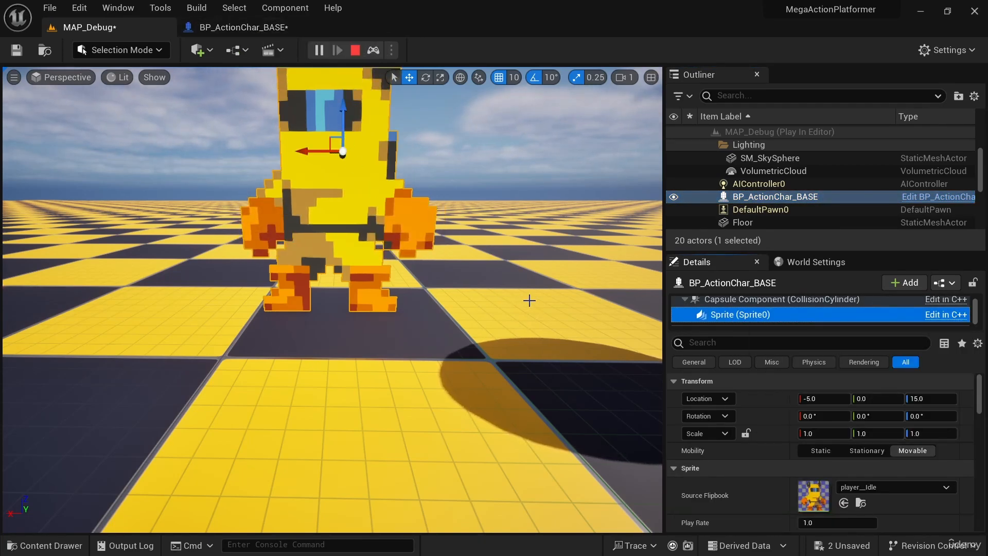
Set the running instance's Sprite Z location to 14 while checking its feet up close against the floor.
scroll(433, 263, "up", 6)
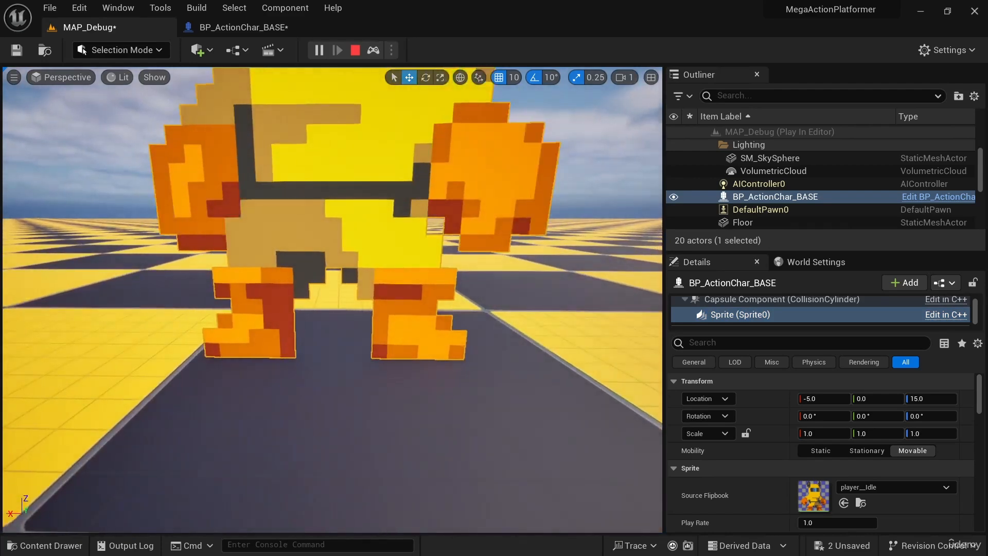
scroll(433, 266, "down", 5)
scroll(425, 195, "up", 4)
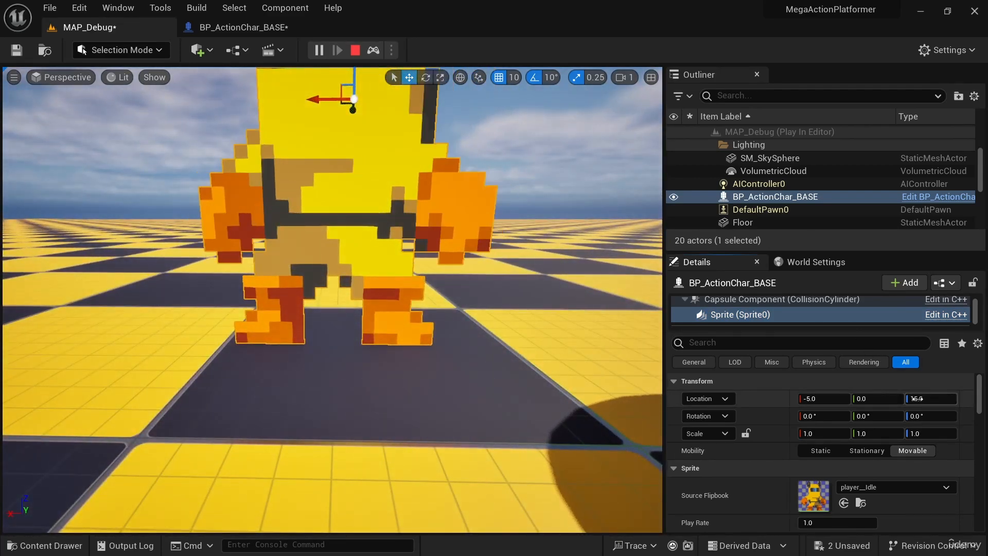
left_click_drag(917, 399, 917, 399)
mouse_move(470, 333)
right_mouse_down()
mouse_move(460, 368)
mouse_move(460, 346)
right_mouse_up()
key("w")
key("s")
scroll(459, 354, "down", 1)
key("w")
key("s")
scroll(459, 346, "down", 1)
key("w")
key("s")
scroll(459, 346, "up", 1)
key("w")
left_click_drag(917, 399, 922, 398)
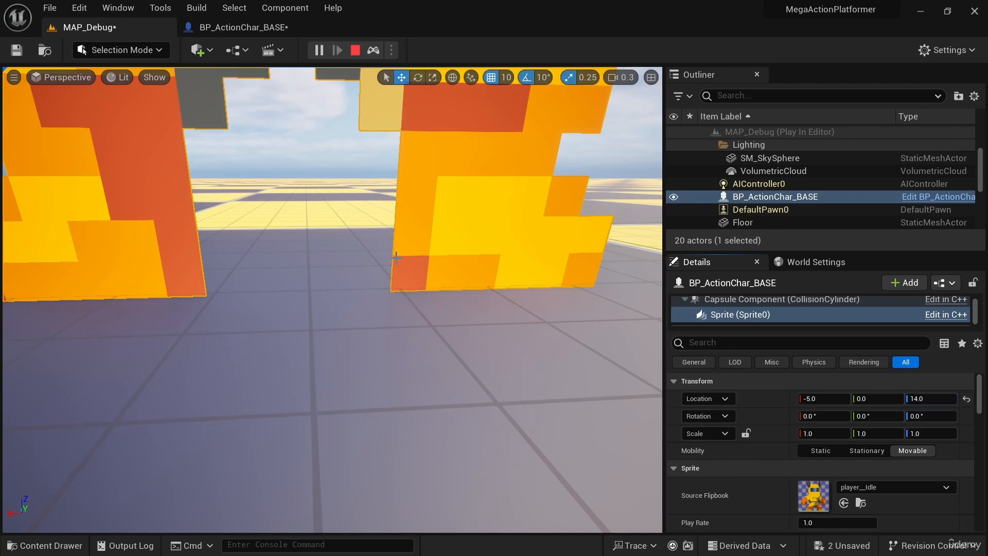
Set the running instance's Sprite Z location to 13.9 and check the contact between its feet and the floor.
right_click_drag(396, 258, 421, 267)
key("w")
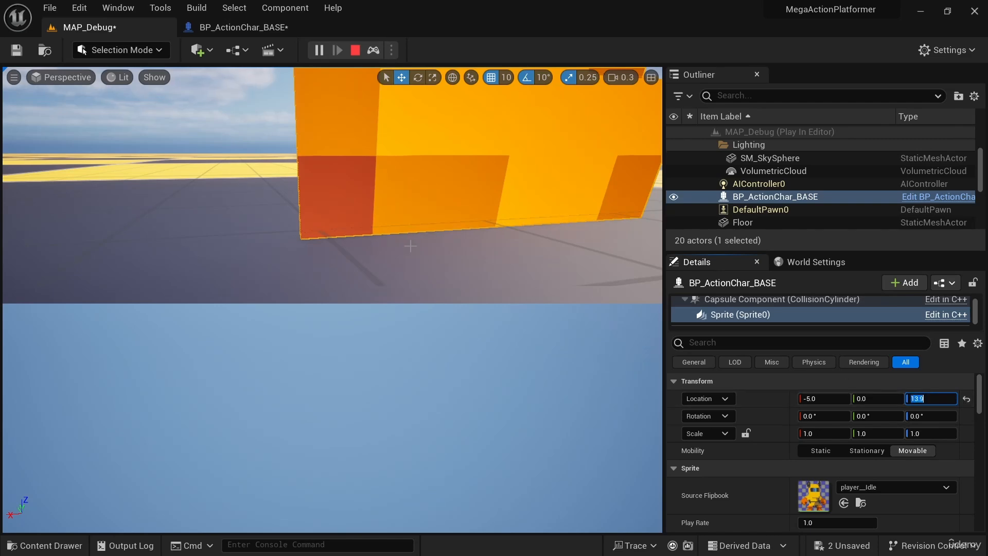
right_click_drag(411, 247, 382, 234)
key("w")
key("s")
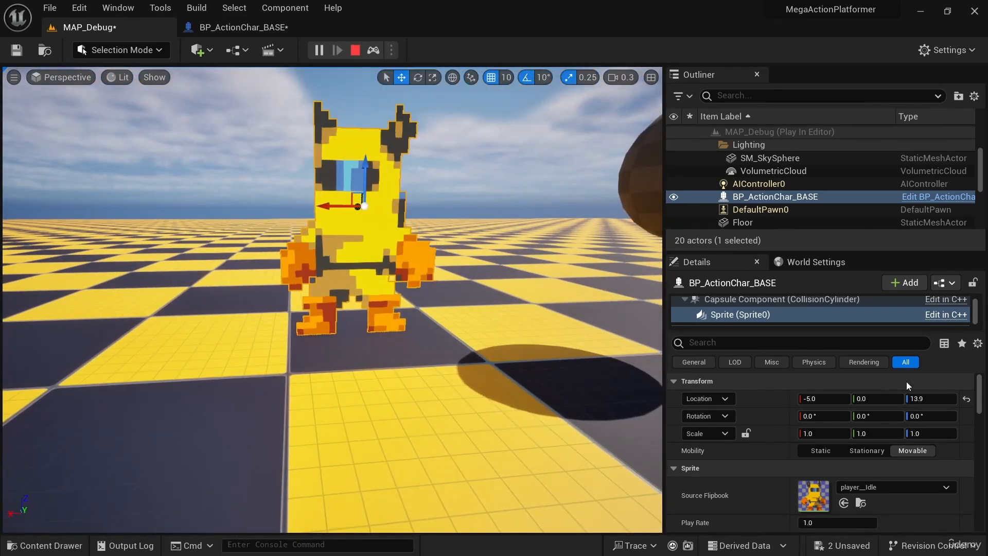
Select the running Sprite's Z location value, then stop the play session and return to the BP_ActionChar_BASE blueprint.
left_click(931, 399)
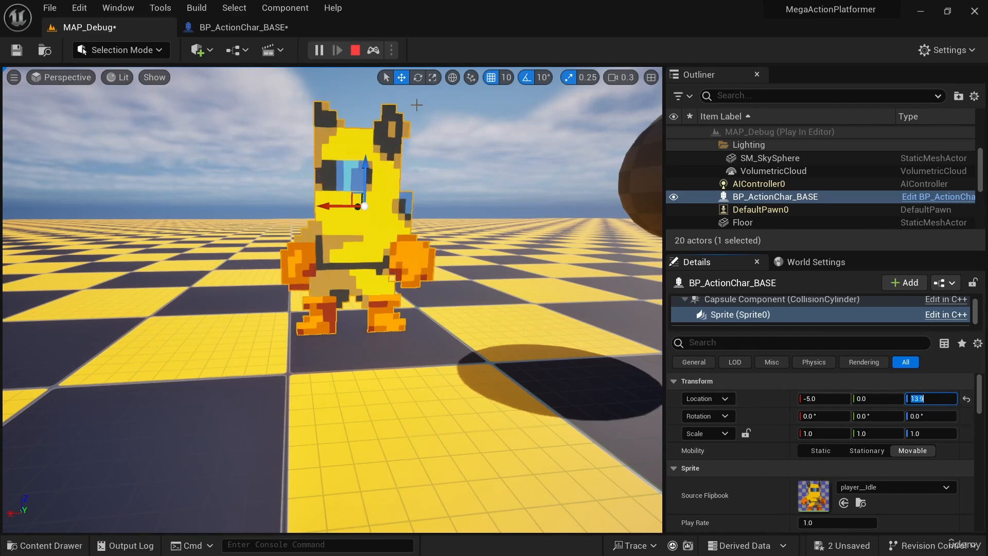
left_click(355, 50)
left_click(239, 28)
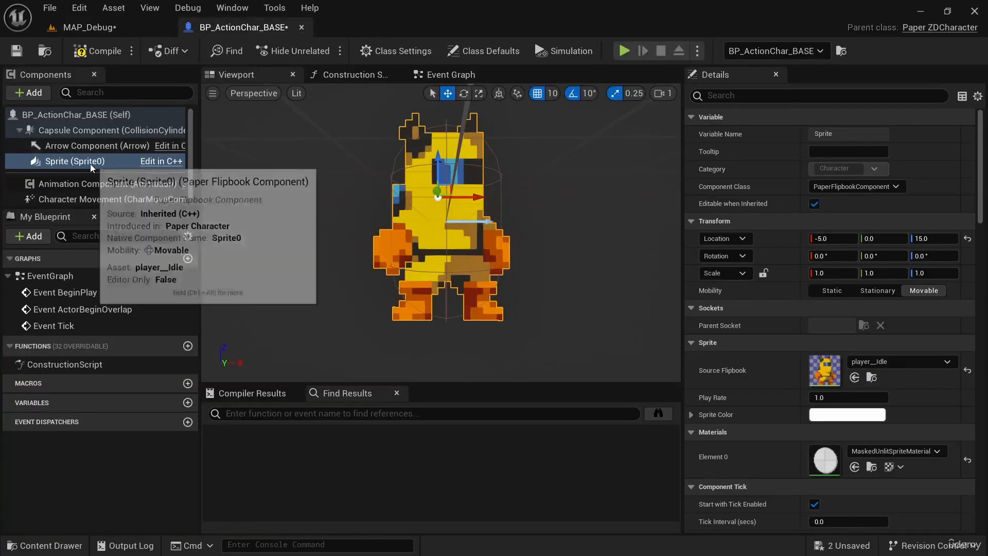
Set the Sprite component's Z location to 13.9 in the BP_ActionChar_BASE blueprint.
left_click(929, 239)
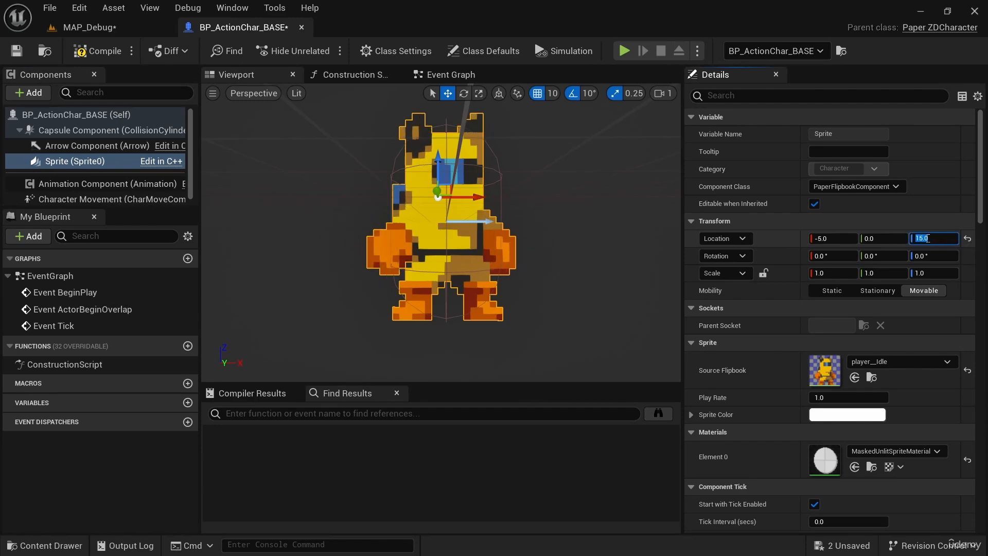
type("13.9")
key("Return")
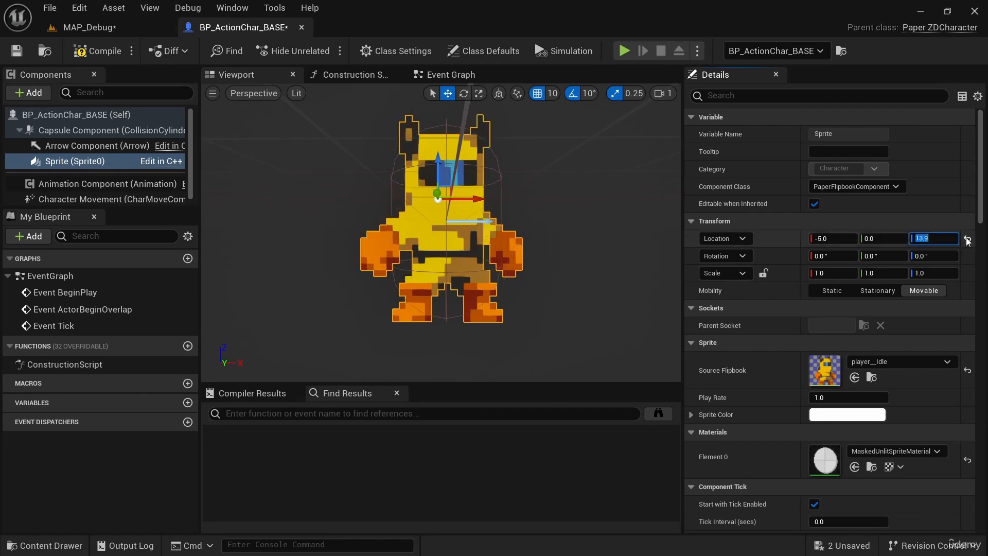
Play MAP_Debug, eject from the pawn, inspect the character's feet against the floor up close, and stop the session.
left_click(92, 28)
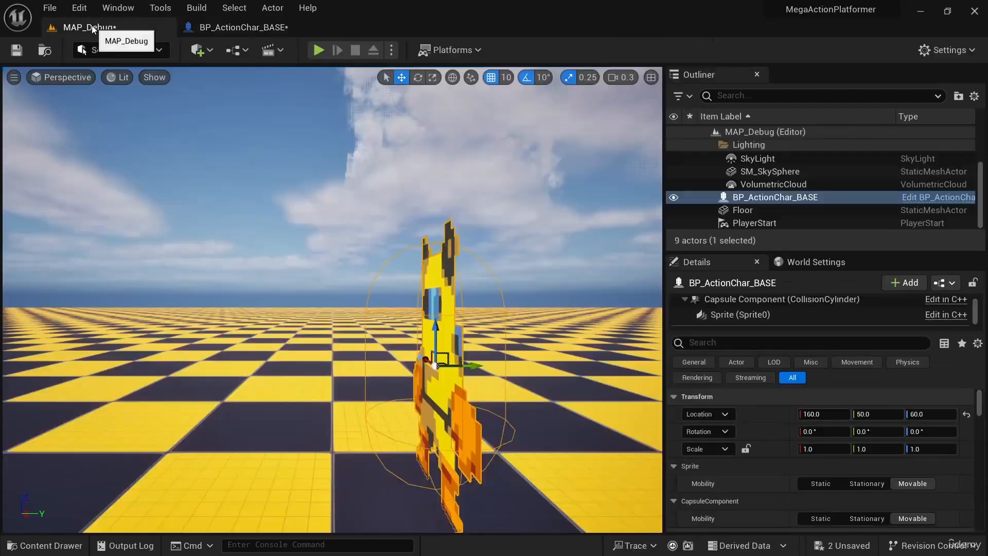
left_click(319, 50)
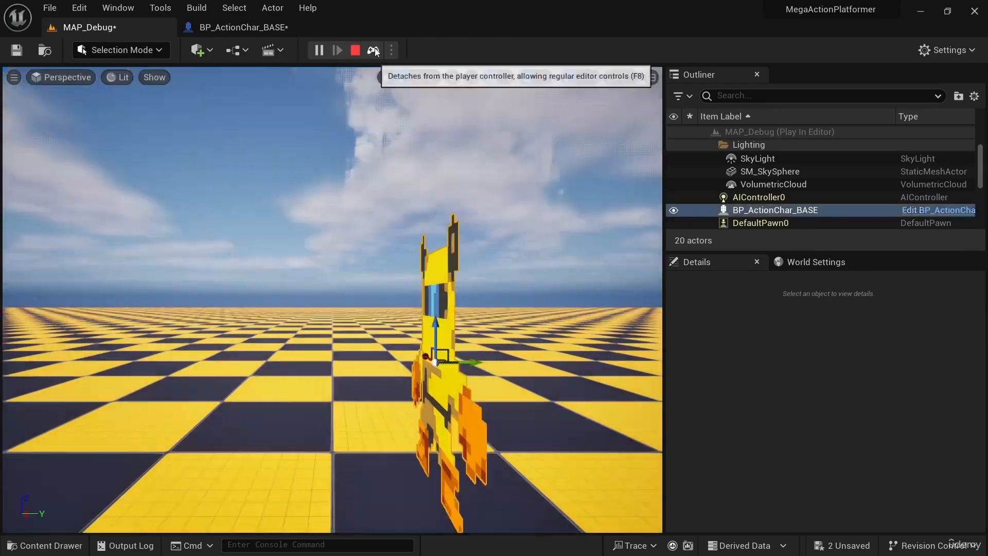
left_click(373, 50)
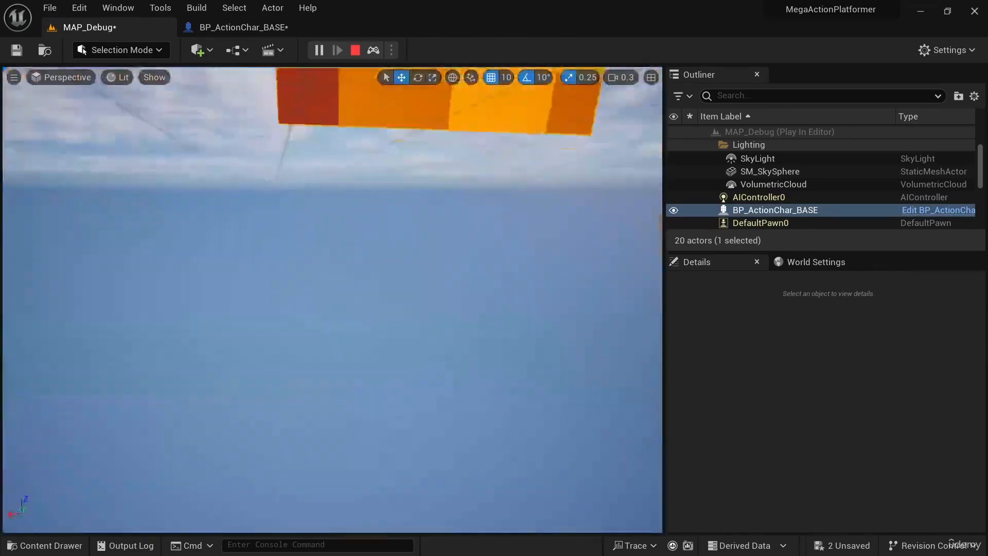
right_click_drag(332, 300, 350, 319)
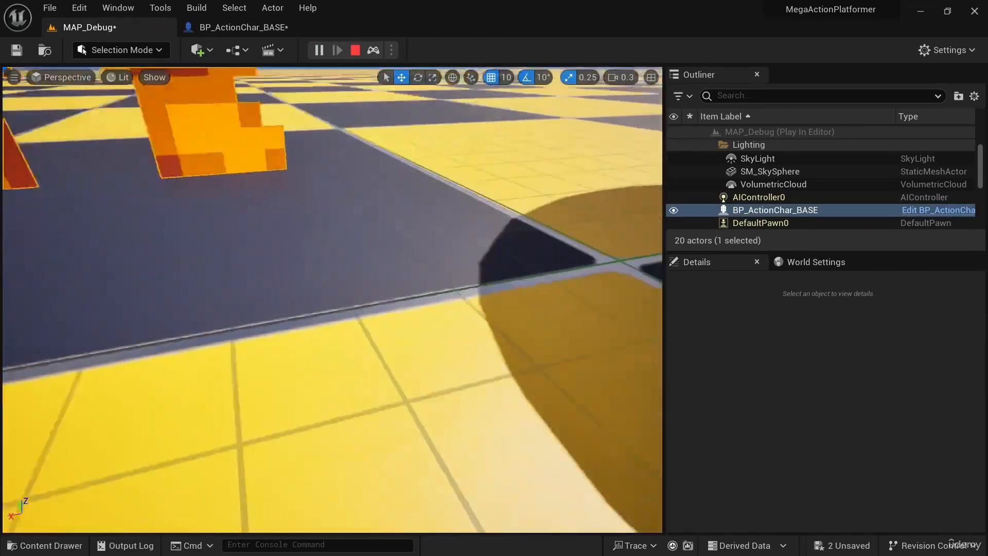
right_click_drag(423, 268, 423, 197)
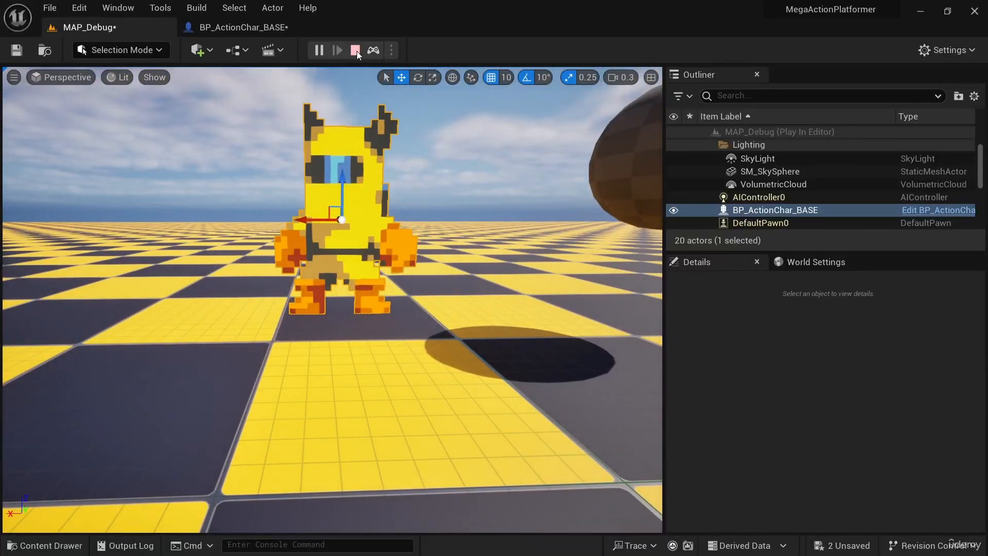
left_click(355, 50)
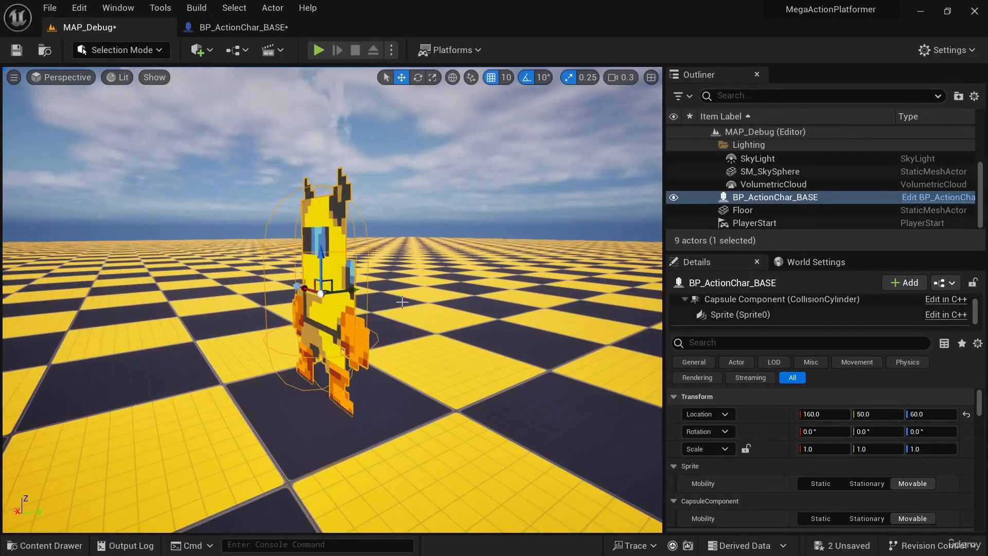
Examine the placed character and the floor around it in the level for a cast shadow.
mouse_move(402, 302)
right_mouse_down()
mouse_move(494, 280)
mouse_move(476, 280)
mouse_move(487, 309)
mouse_move(507, 295)
mouse_move(514, 309)
mouse_move(416, 306)
right_mouse_up()
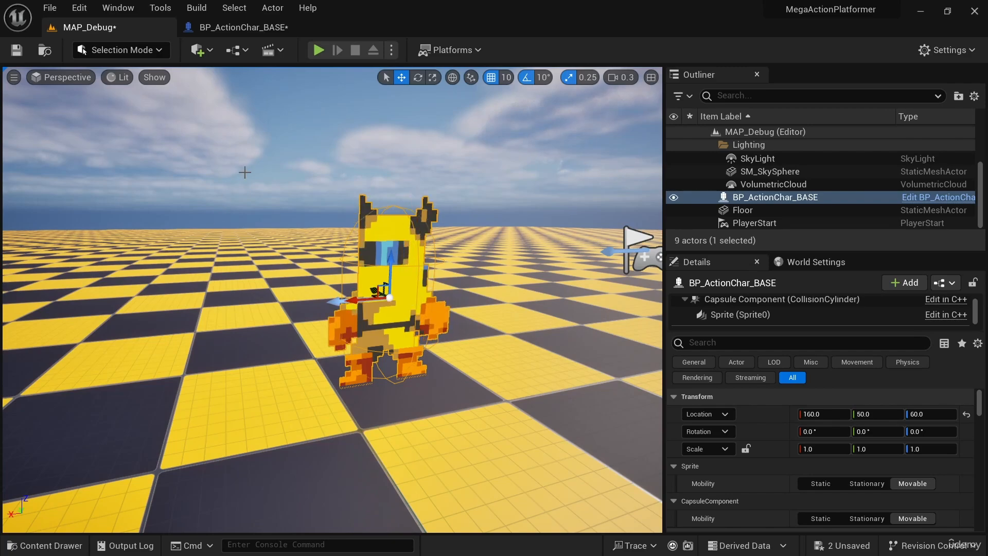
mouse_move(245, 172)
right_mouse_down()
mouse_move(393, 167)
mouse_move(247, 175)
right_mouse_up()
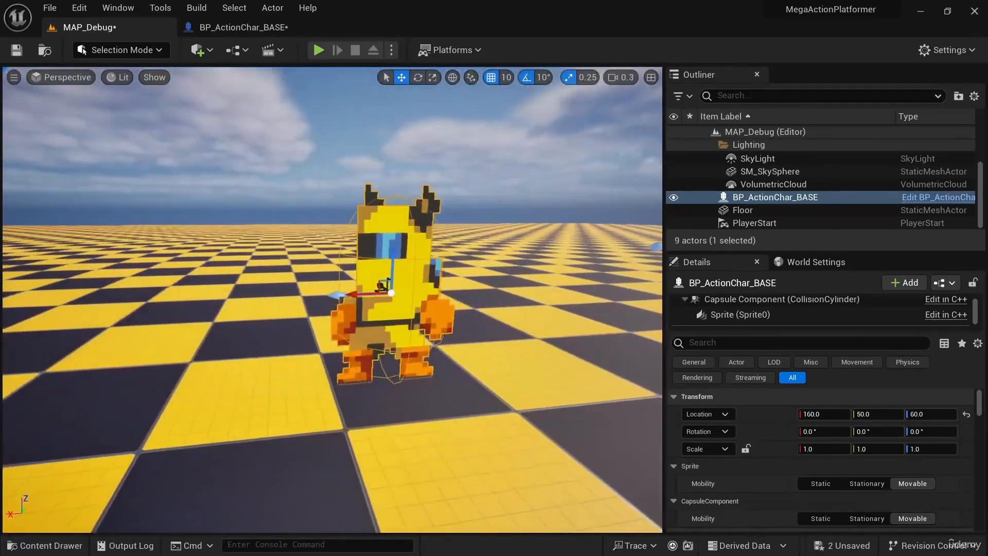
right_click_drag(451, 253, 448, 253)
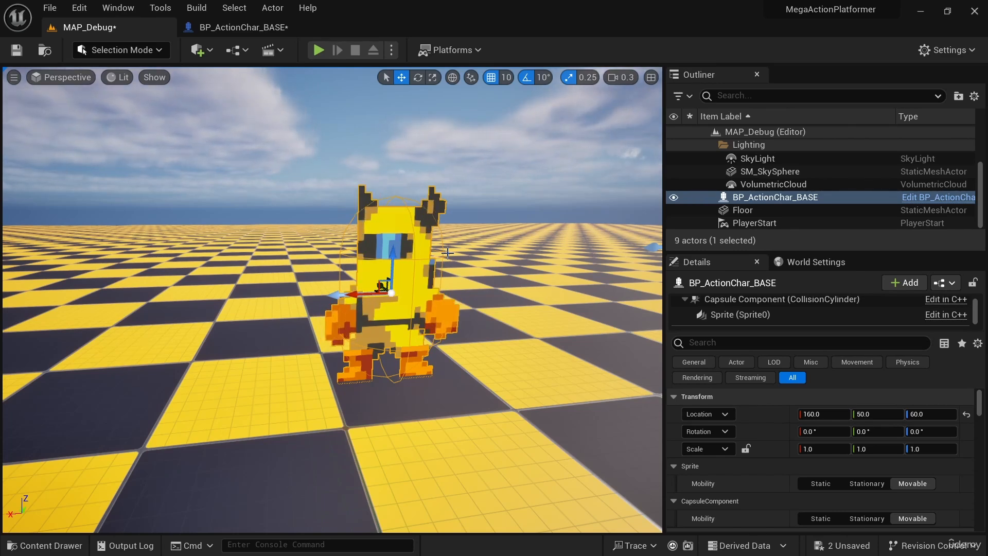
right_click_drag(373, 205, 404, 211)
key("a")
key("d")
key("s")
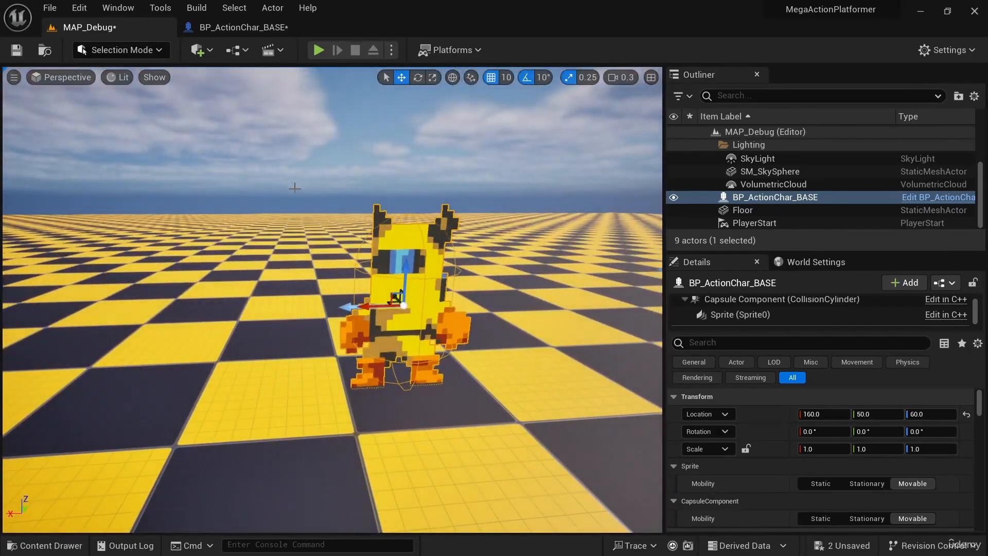
Enable Cast Shadow on the Sprite component of BP_ActionChar_BASE and save the blueprint.
left_click(236, 30)
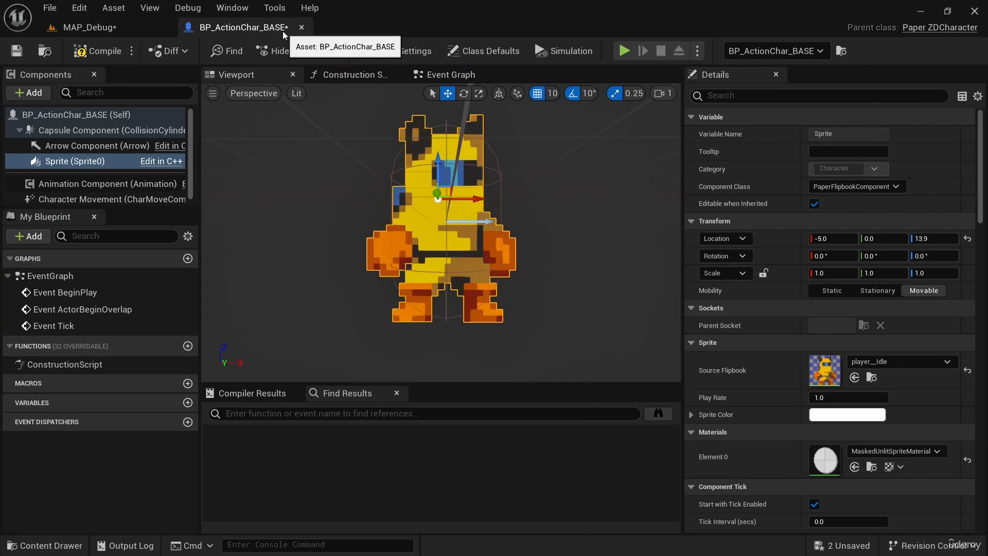
left_click(91, 163)
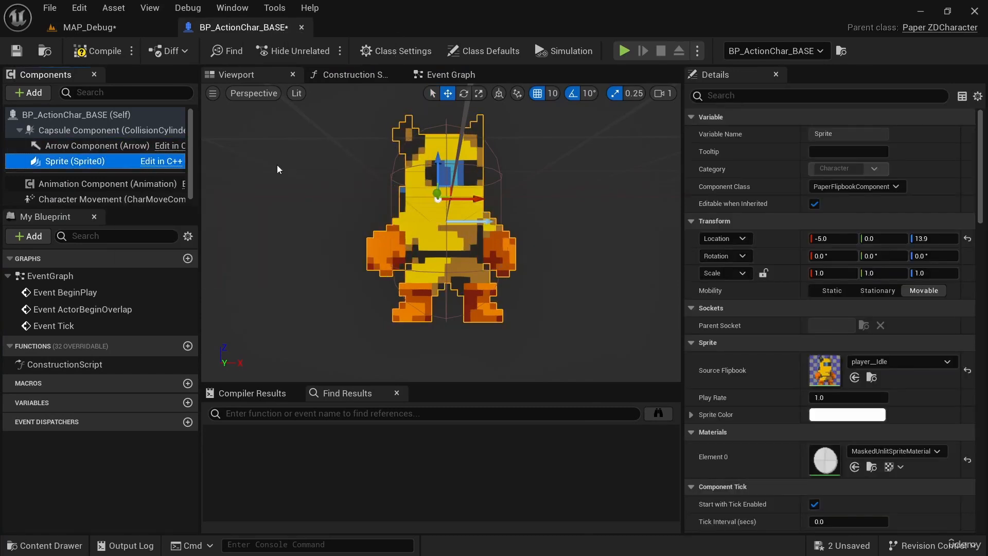
left_click(737, 96)
type("cast sha")
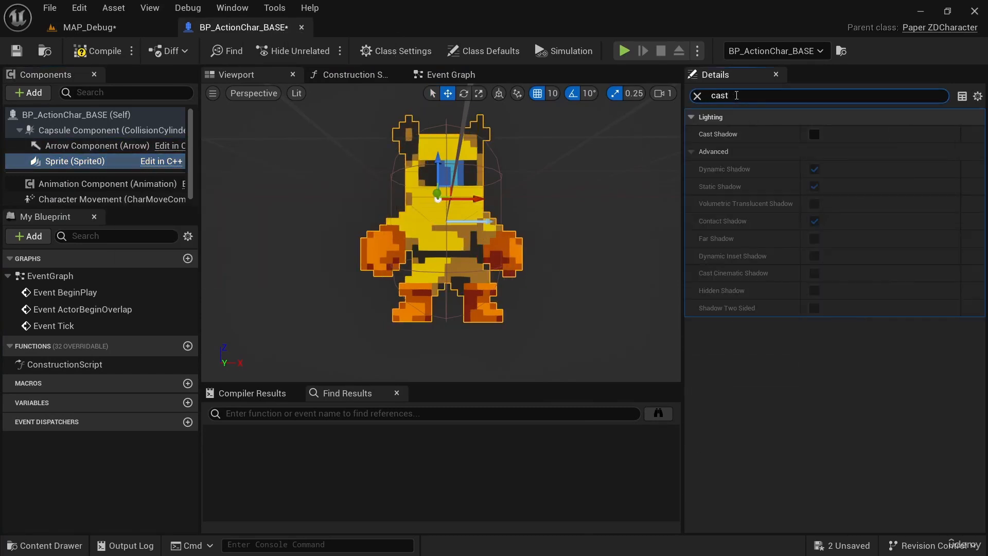
left_click(813, 135)
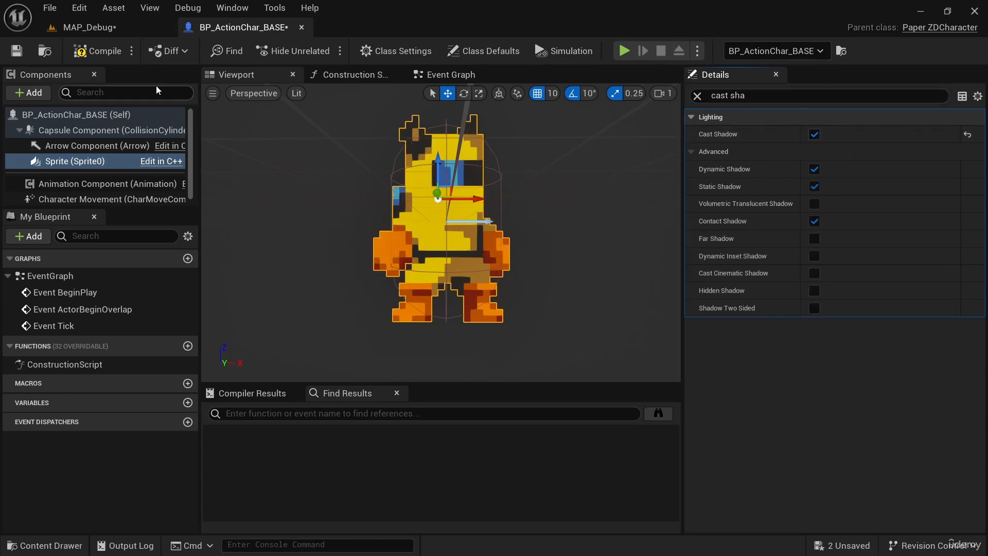
left_click(16, 50)
Return to MAP_Debug and examine the character's shadow on the floor from several angles.
left_click(87, 28)
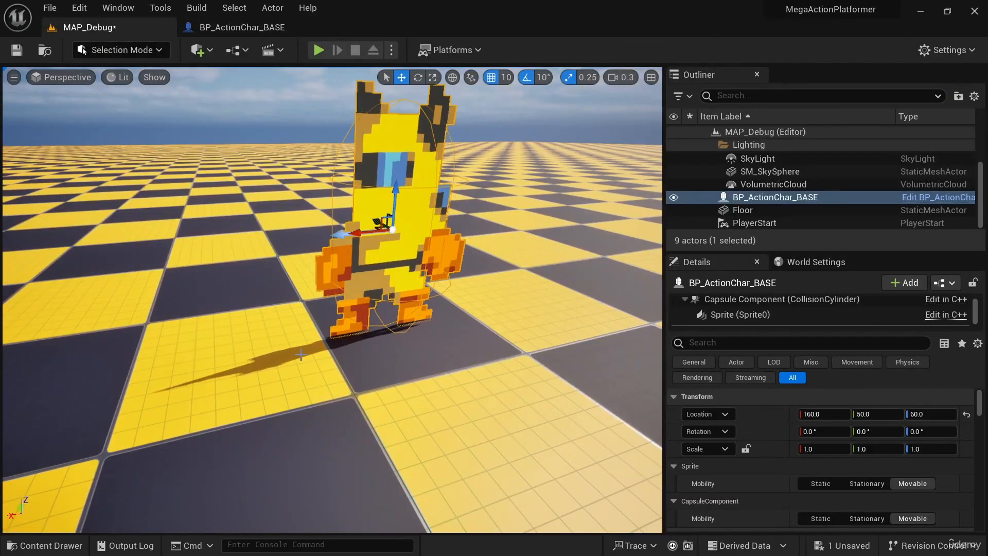
right_click_drag(301, 355, 433, 355)
right_click_drag(247, 410, 250, 309)
right_click_drag(389, 247, 392, 280)
mouse_move(400, 315)
right_mouse_down()
mouse_move(404, 342)
mouse_move(400, 316)
right_mouse_up()
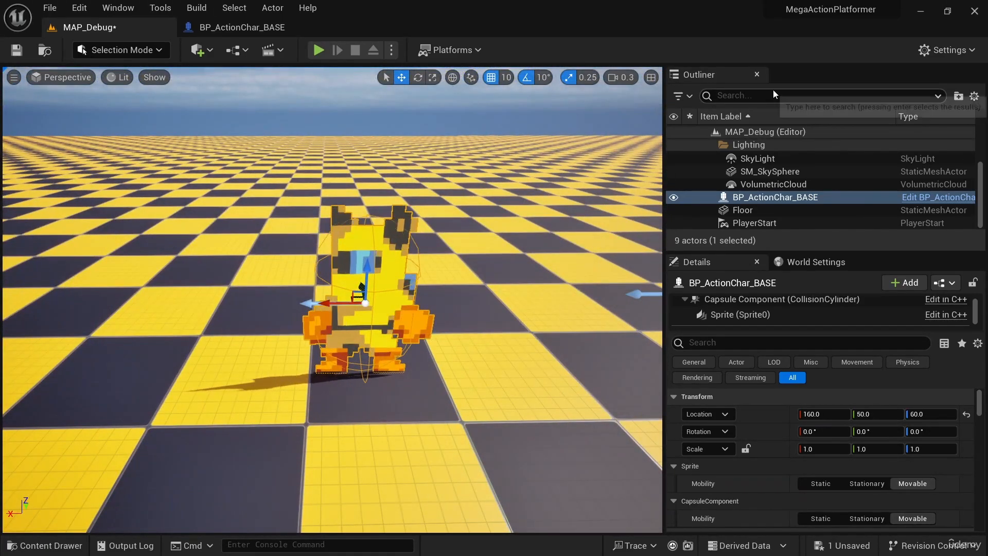
Find the DirectionalLight in the level and rotate it about Z to roughly 145.7°.
left_click(756, 98)
type("dire")
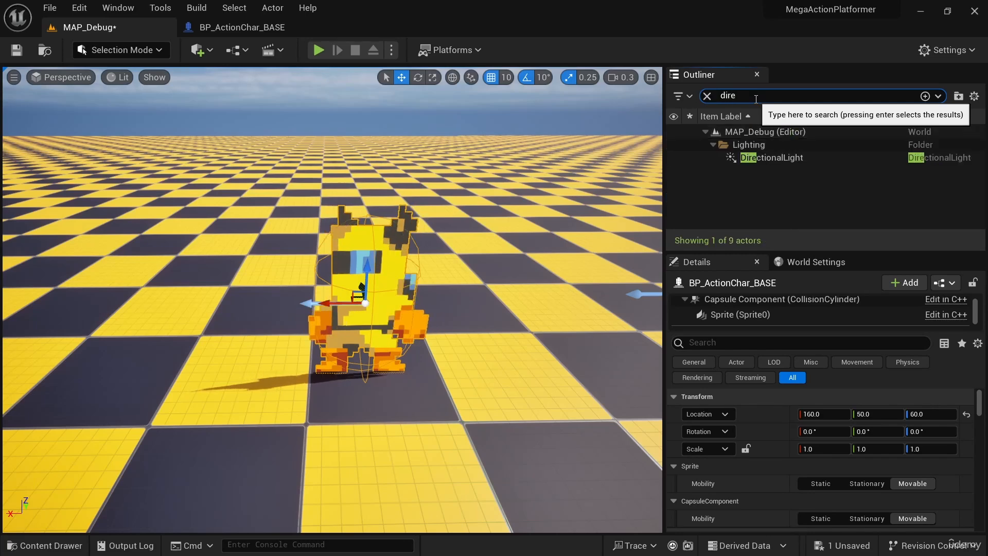
left_click(780, 158)
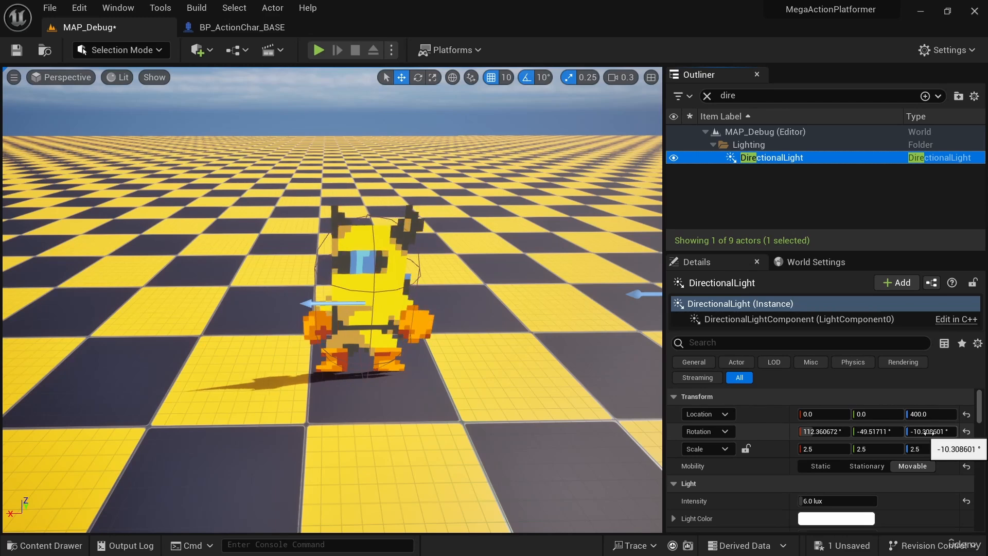
mouse_move(926, 431)
left_mouse_down()
mouse_move(963, 431)
mouse_move(945, 431)
left_mouse_up()
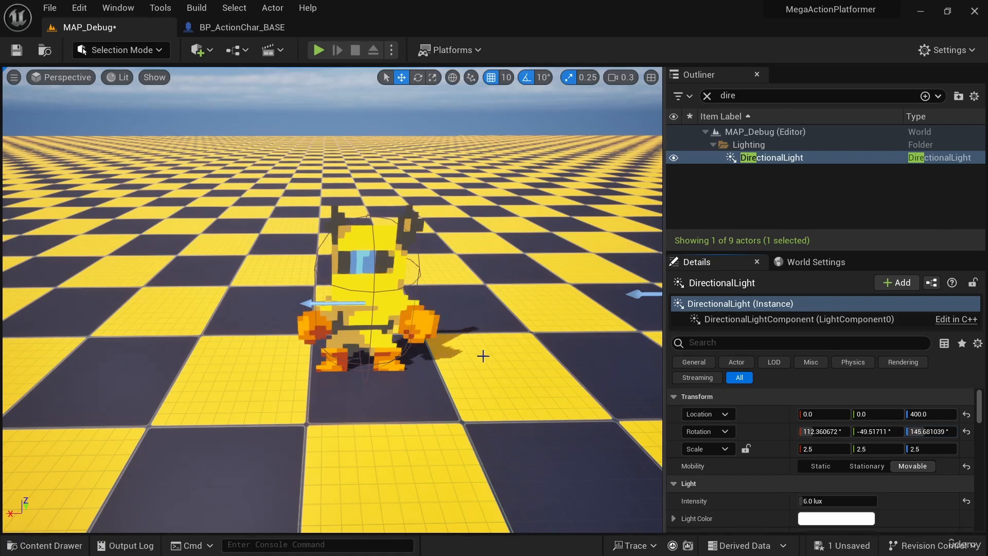
Add a Cube to the level, move it to X 290, Y -20, Z 200, and examine its shadow over the character.
right_click_drag(403, 397, 364, 307)
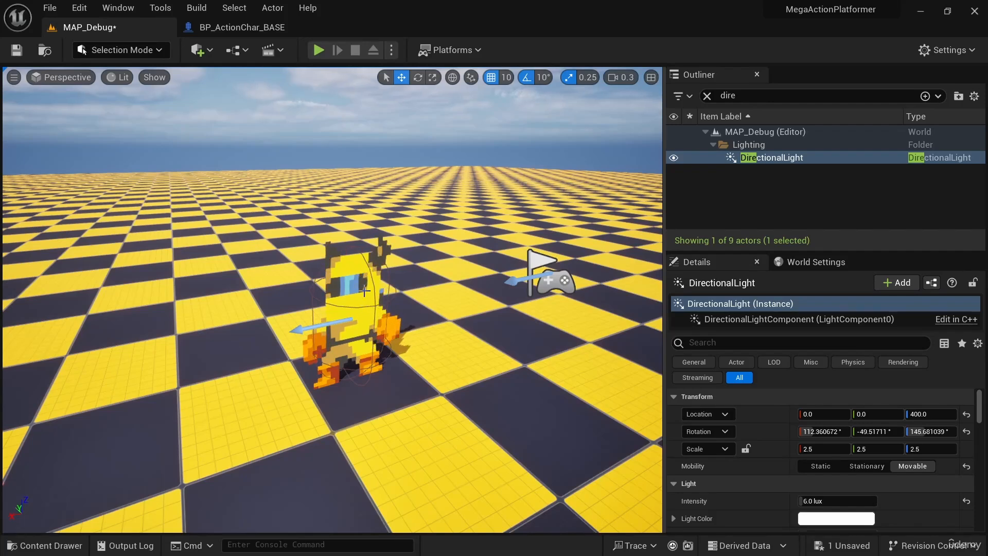
left_click(199, 53)
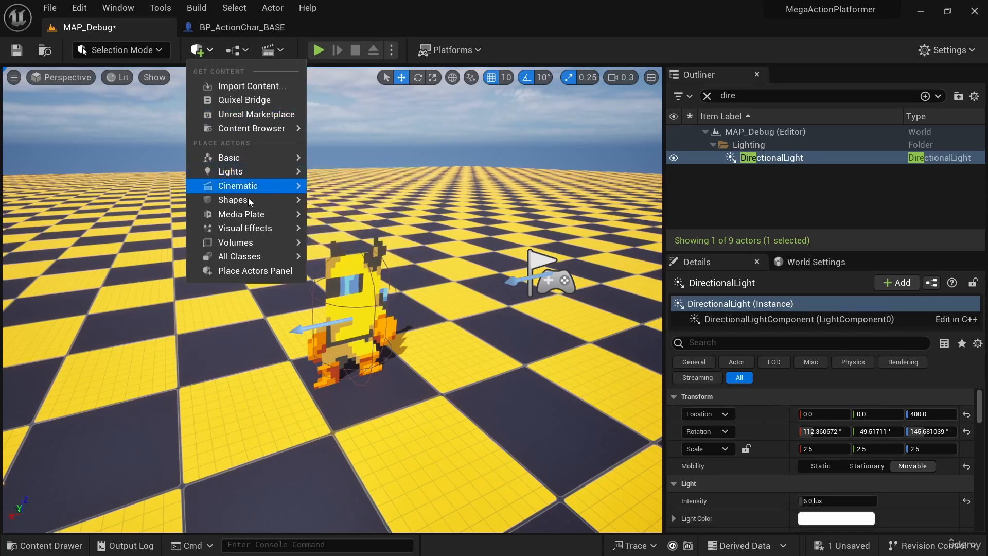
mouse_move(251, 200)
left_click(362, 205)
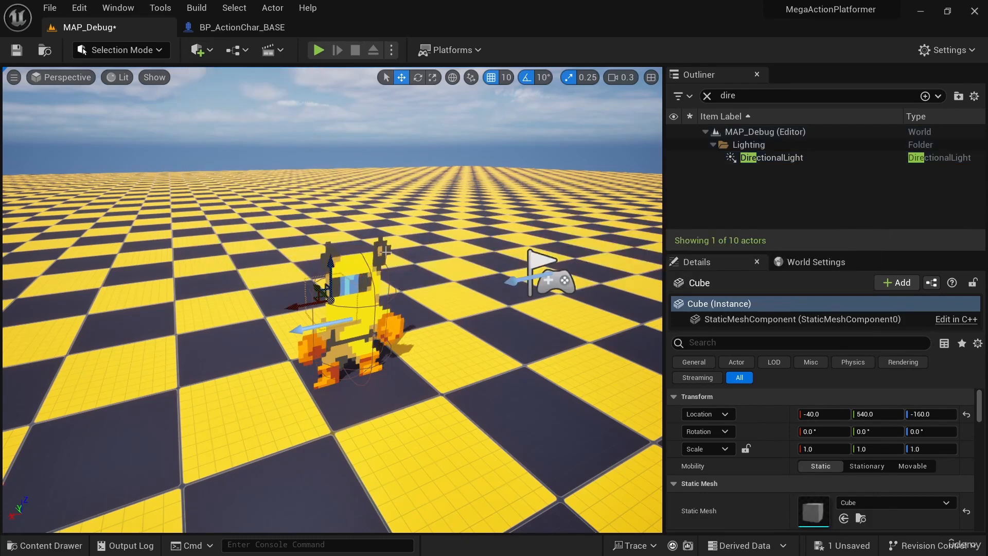
left_click_drag(327, 245, 327, 138)
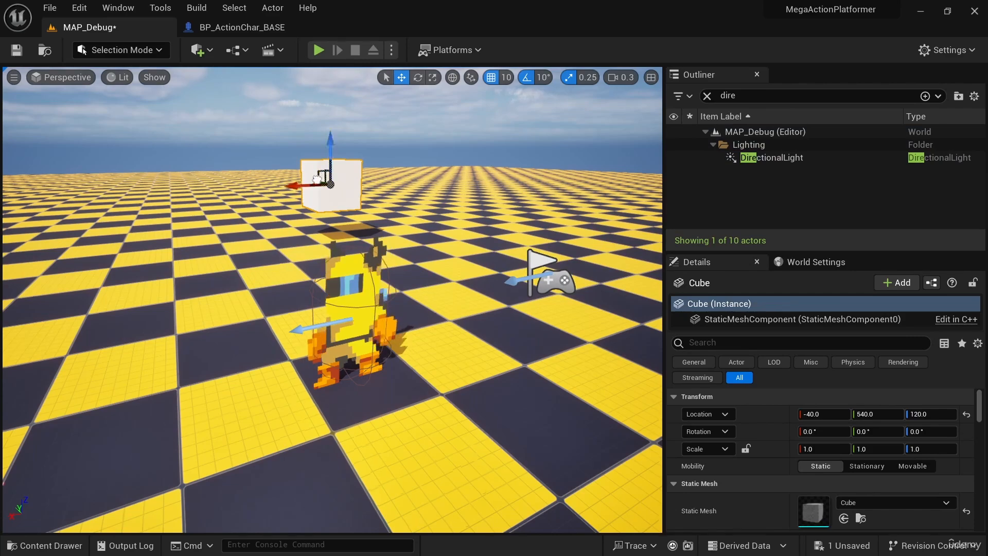
right_click_drag(317, 179, 218, 202)
left_click_drag(212, 207, 445, 264)
left_click_drag(525, 235, 11, 166)
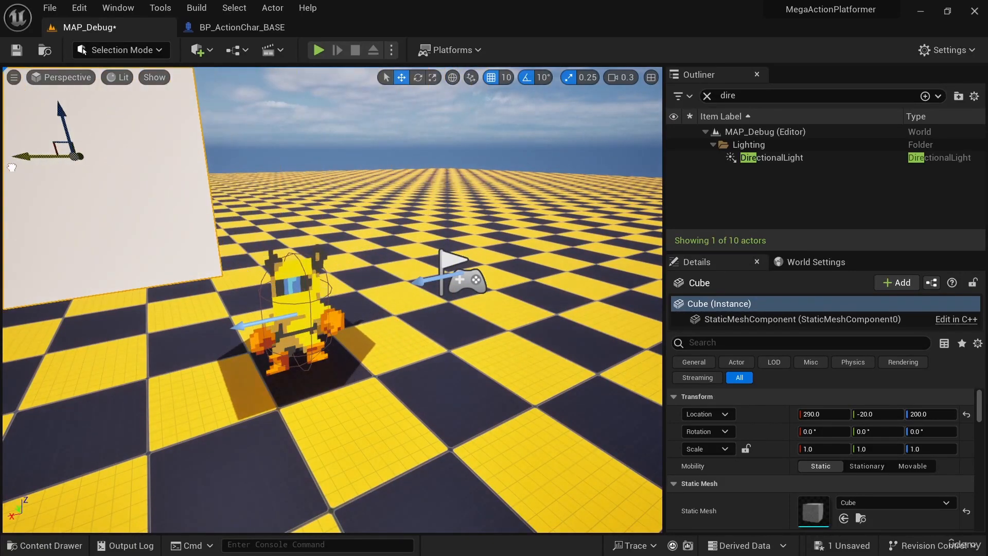
right_click_drag(40, 176, 11, 180)
mouse_move(455, 321)
right_mouse_down()
mouse_move(471, 321)
mouse_move(450, 309)
mouse_move(455, 322)
right_mouse_up()
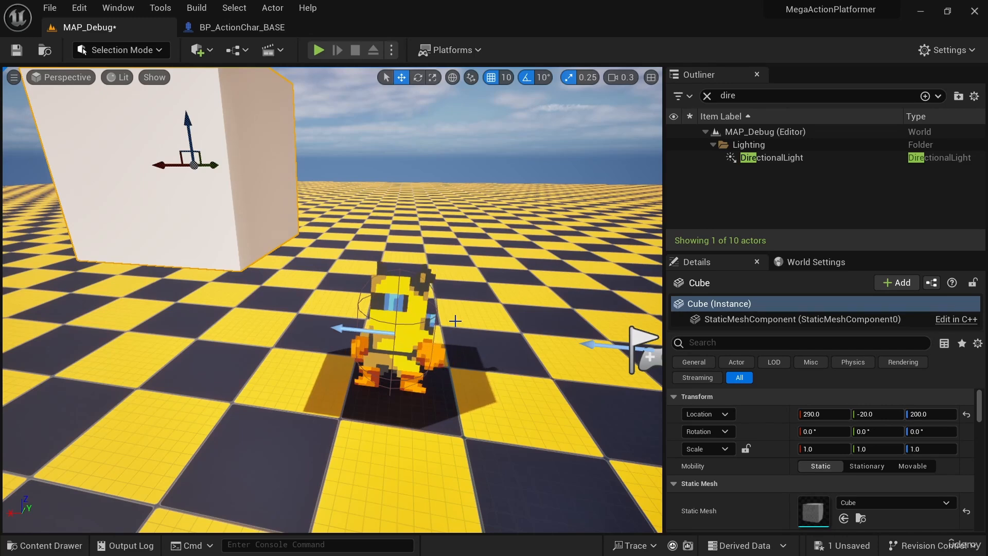
Set the Element 0 material of the Sprite component in BP_ActionChar_BASE to MaskedLitSpriteMaterial, checking the asset picker's Engine and Plugin Content options.
left_click(243, 28)
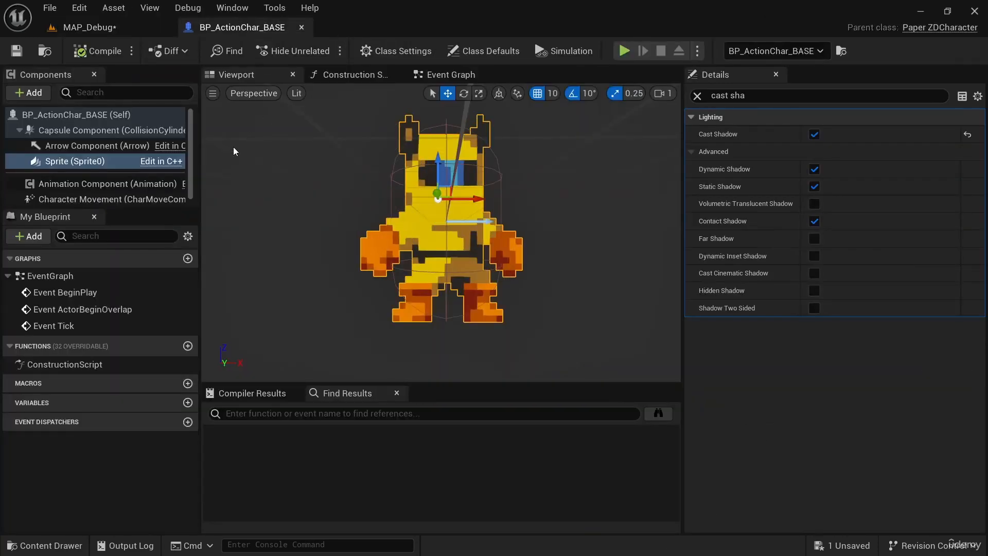
left_click(104, 161)
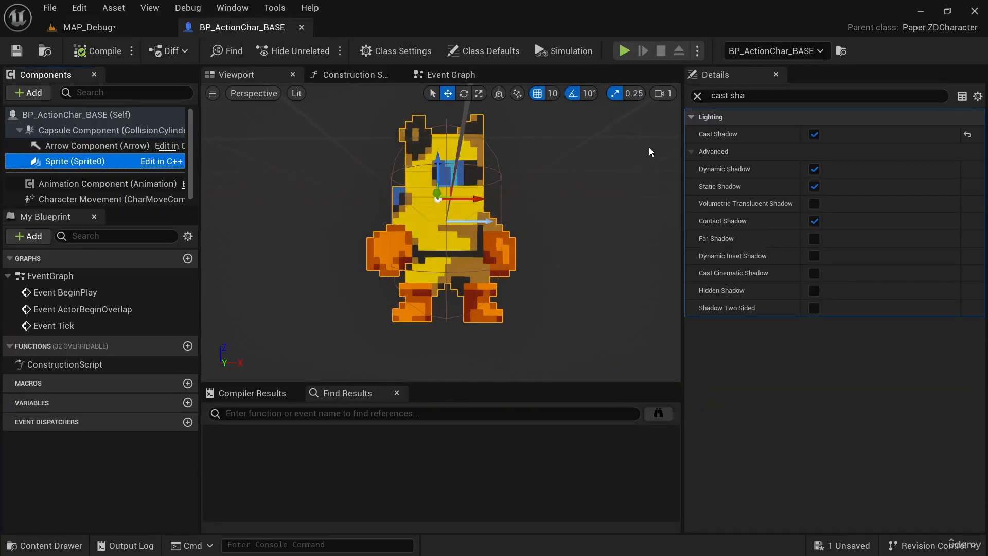
left_click(697, 96)
scroll(745, 254, "down", 5)
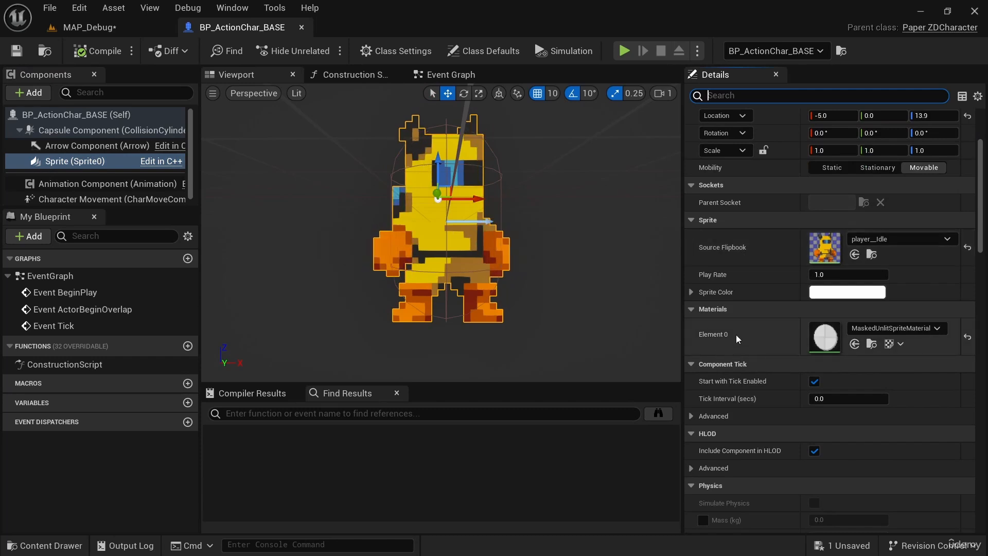
left_click(900, 328)
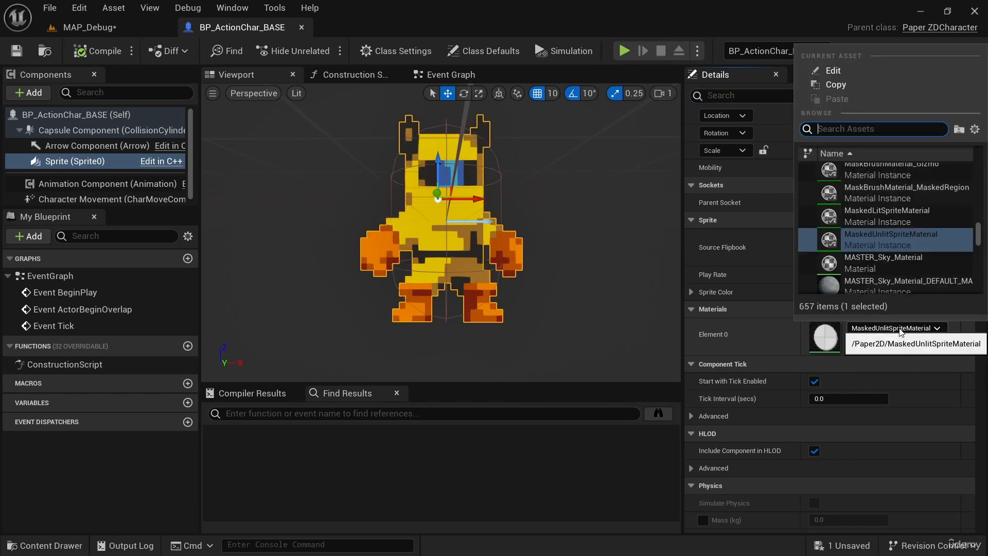
type("masked")
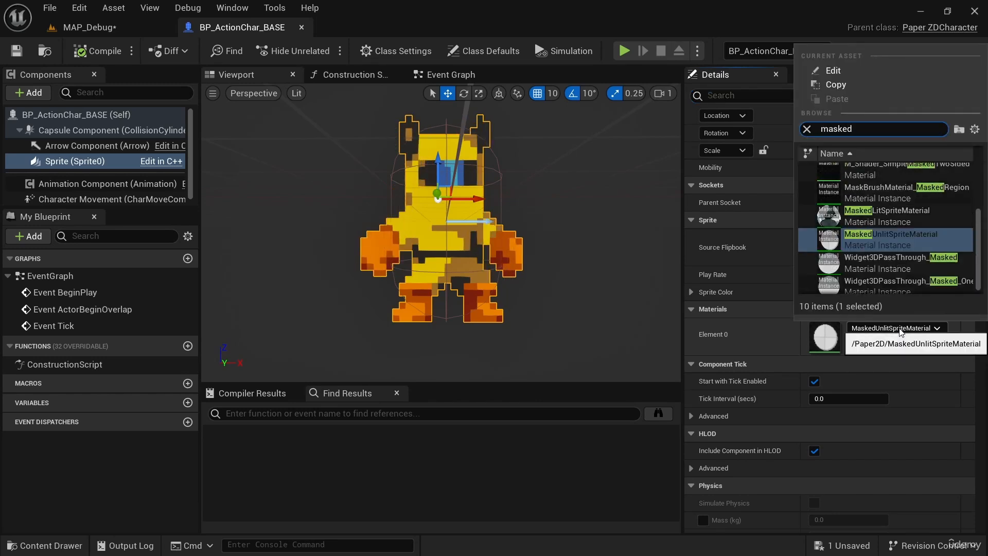
type("litsprite")
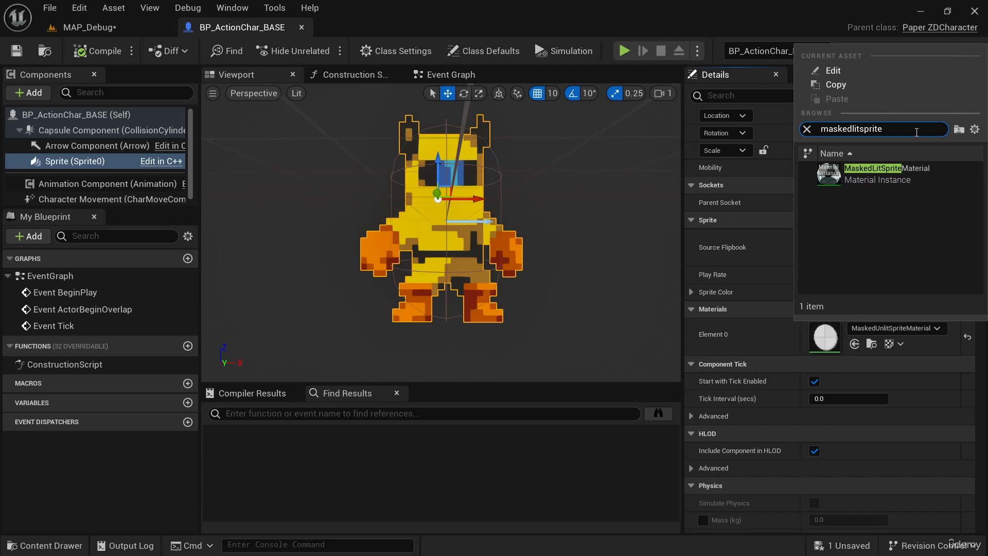
left_click(975, 129)
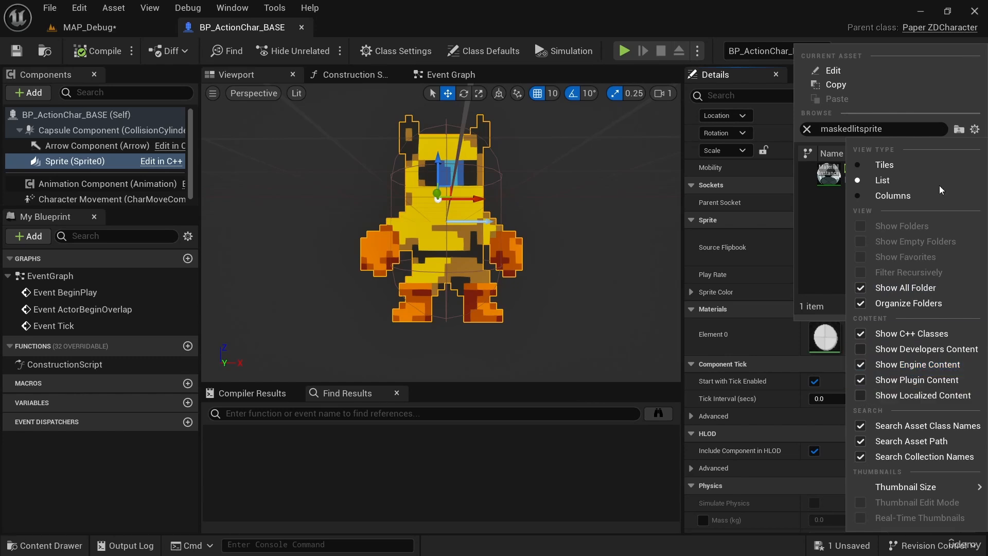
left_click(974, 129)
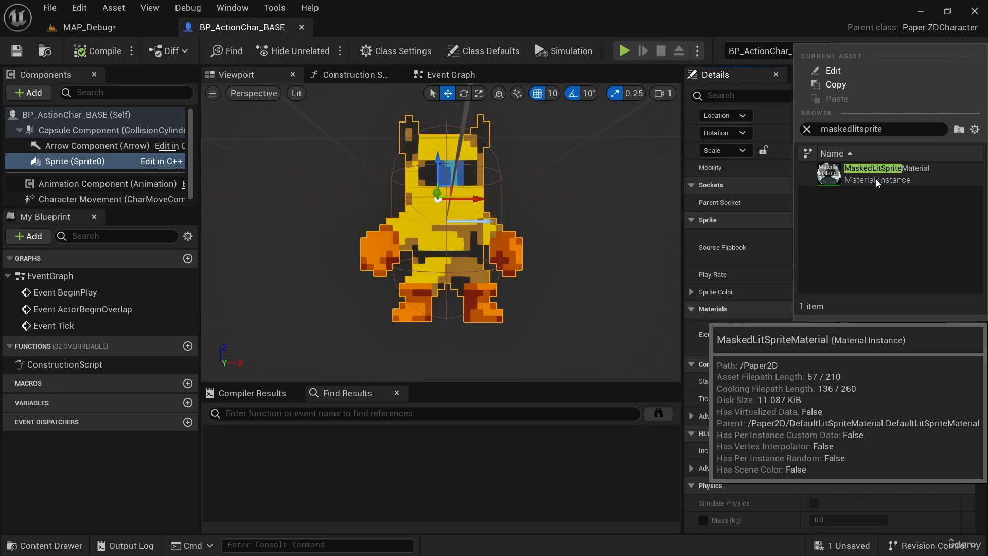
left_click(975, 129)
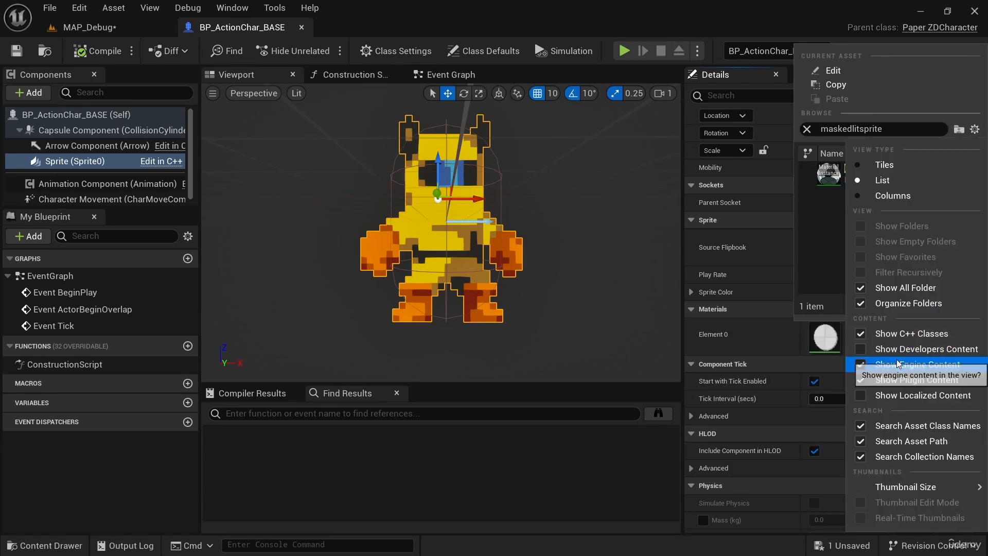
left_click(976, 130)
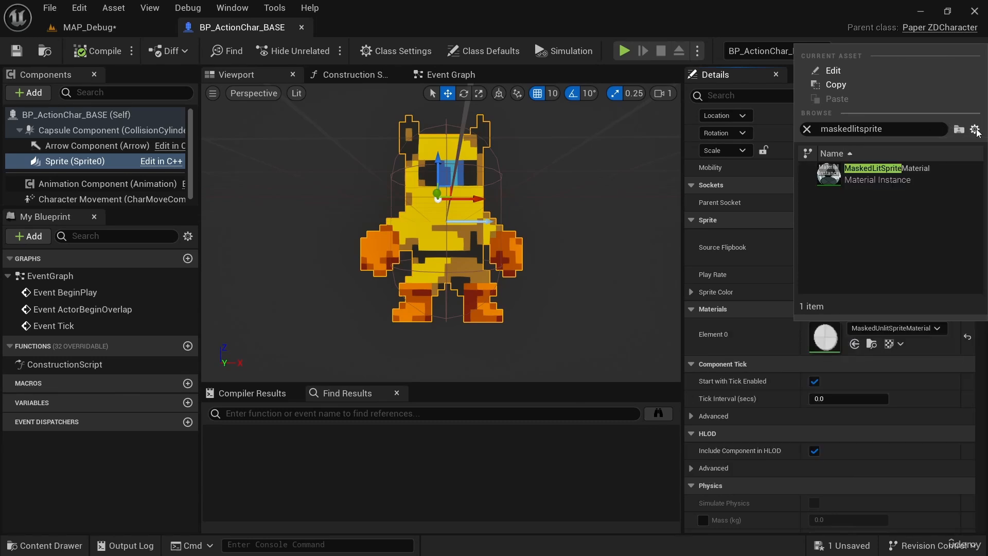
left_click(889, 182)
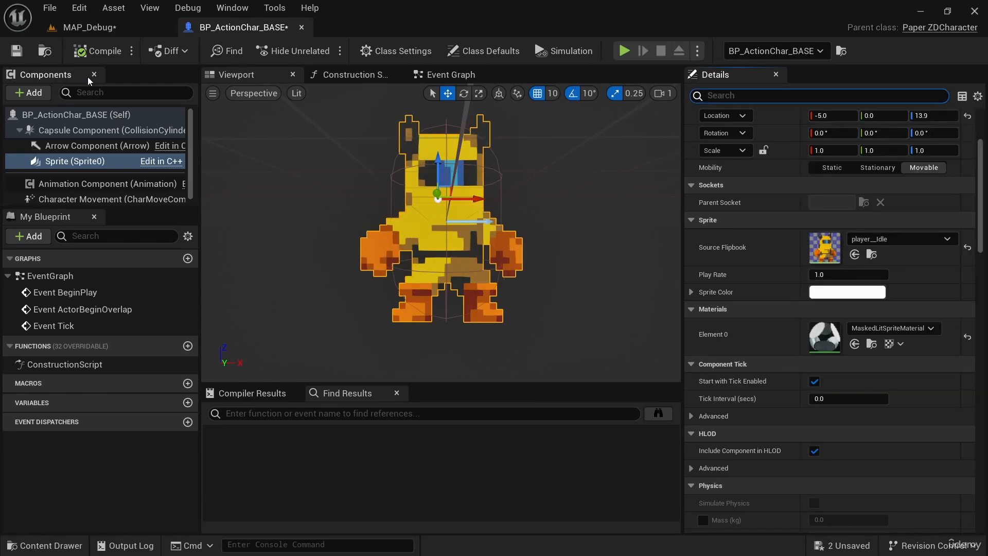
Return to MAP_Debug and move the Cube to X 340 to examine how its shadow affects the lit character.
left_click(122, 34)
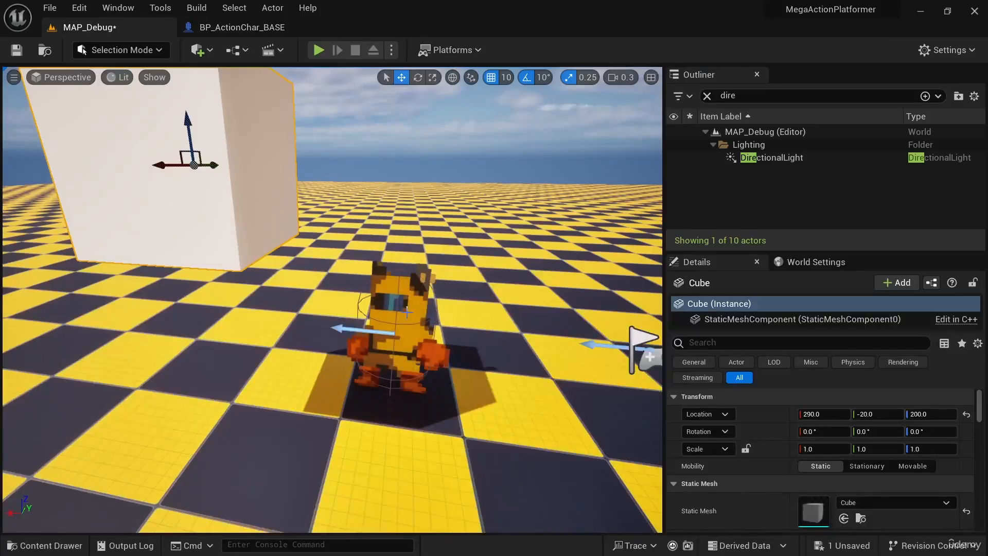
right_click_drag(330, 206, 353, 224)
left_click_drag(217, 167, 182, 196)
Delete the Cube from the level and clear the Outliner search filter.
right_click(150, 133)
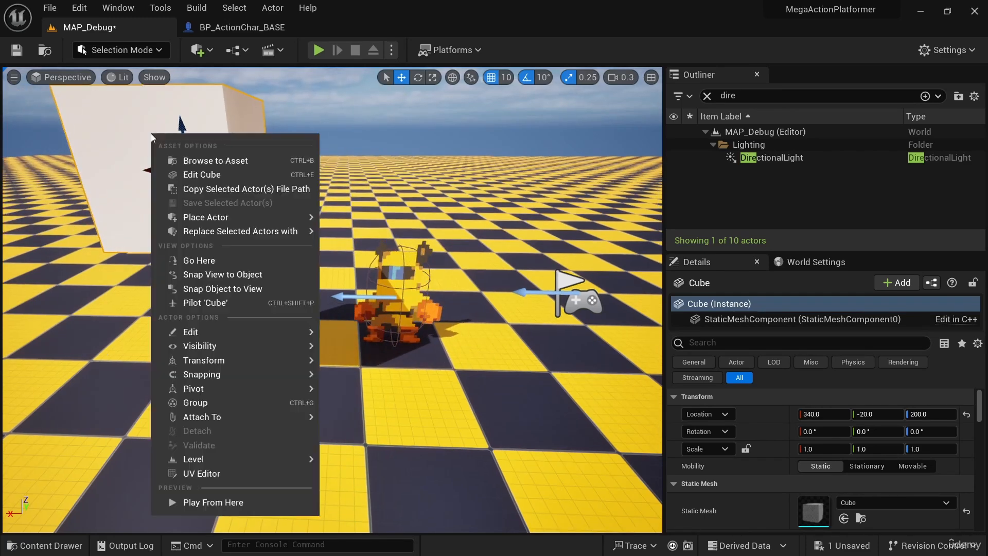
left_click(131, 151)
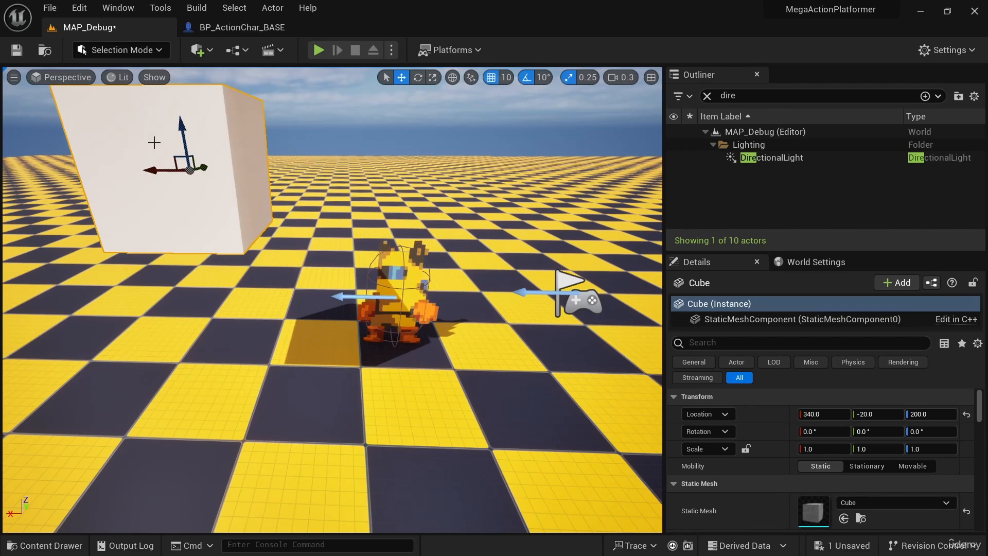
key("Delete")
left_click(706, 96)
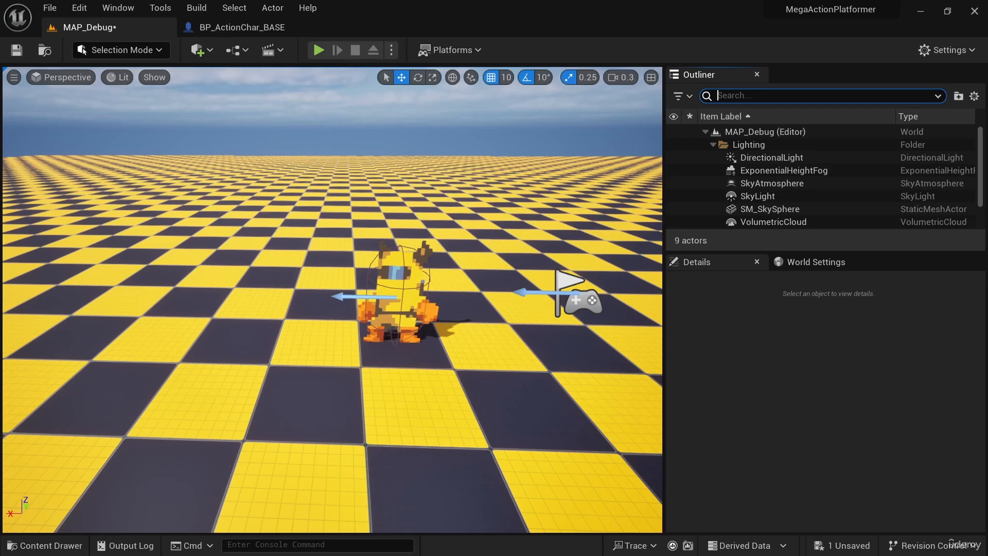
Create a child Blueprint class of BP_ActionChar_BASE in the Characters folder and name it BP_Player.
left_click(487, 362)
key("ctrl+space")
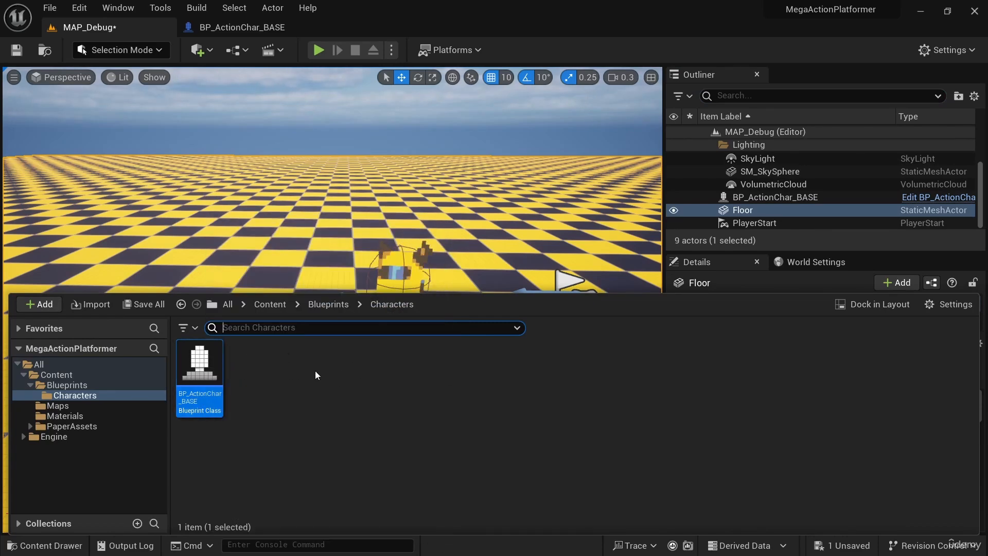
right_click(209, 366)
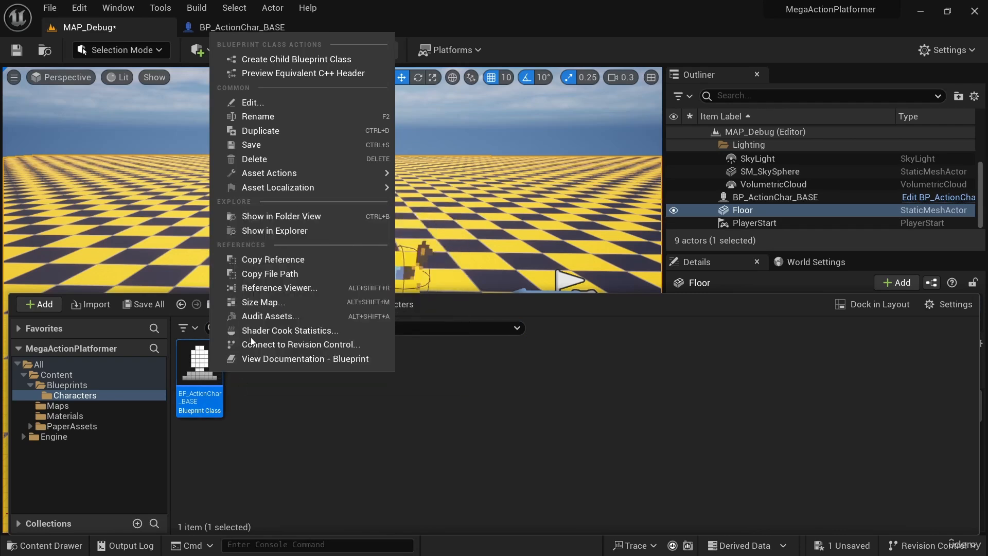
left_click(316, 61)
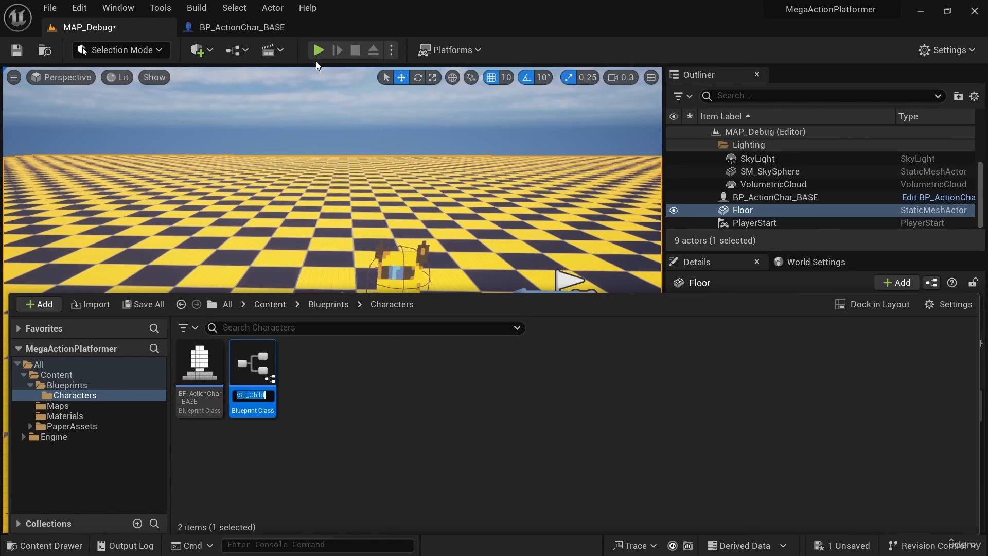
type("BP_Playe")
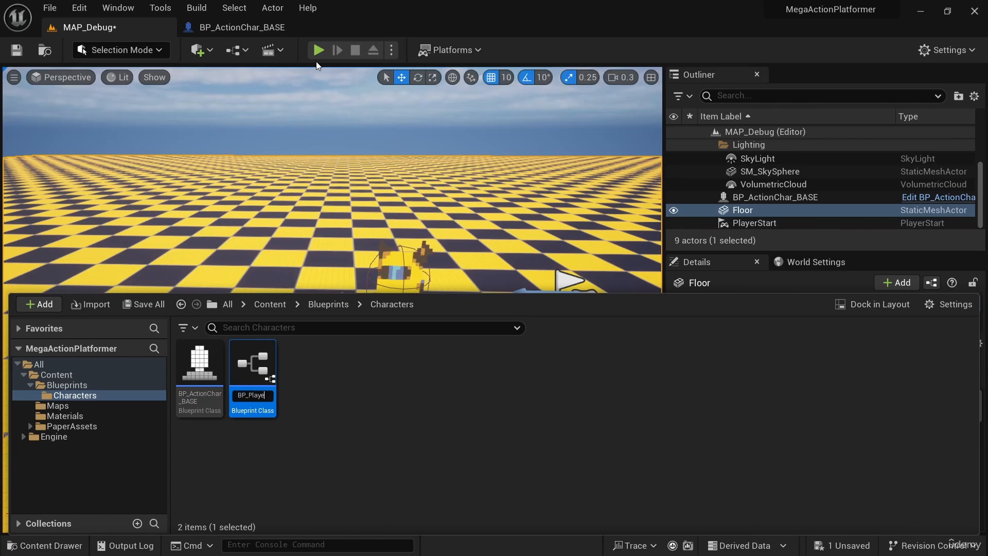
type("r")
key("Return")
left_click(376, 415)
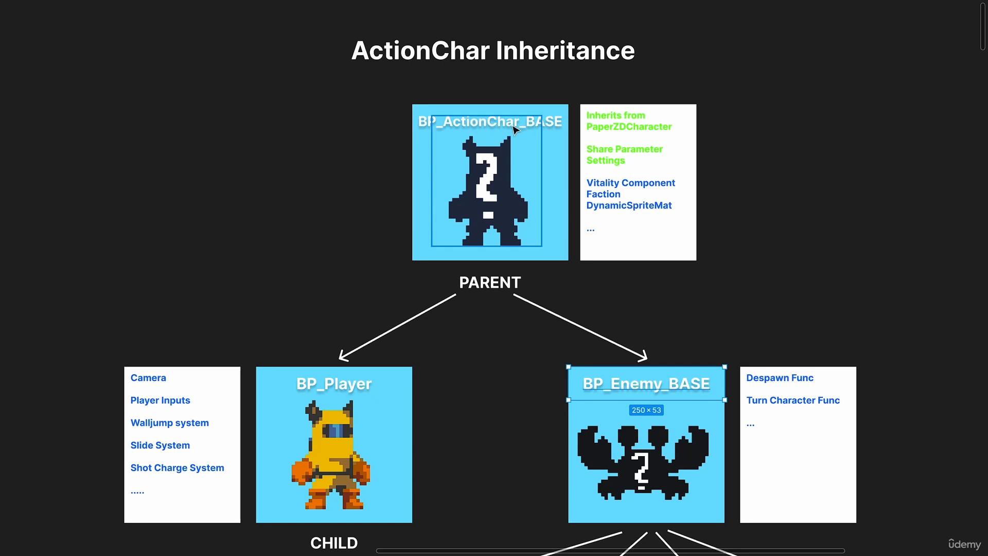
Switch to the ActionChar Inheritance diagram and examine how BP_Player derives from the BP_ActionChar_BASE parent.
scroll(492, 170, "down", 5)
scroll(491, 170, "left", 2)
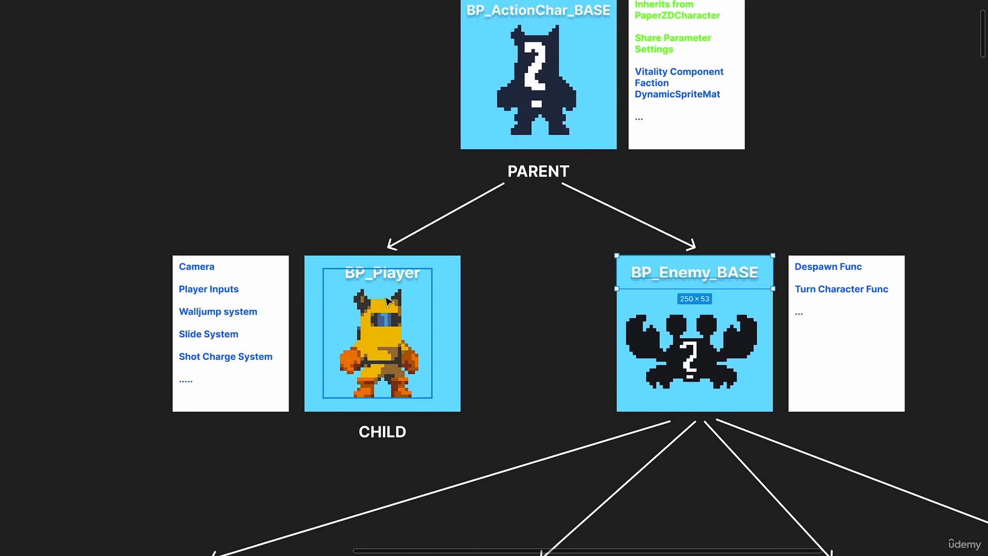
scroll(434, 293, "up", 2)
scroll(434, 293, "right", 1)
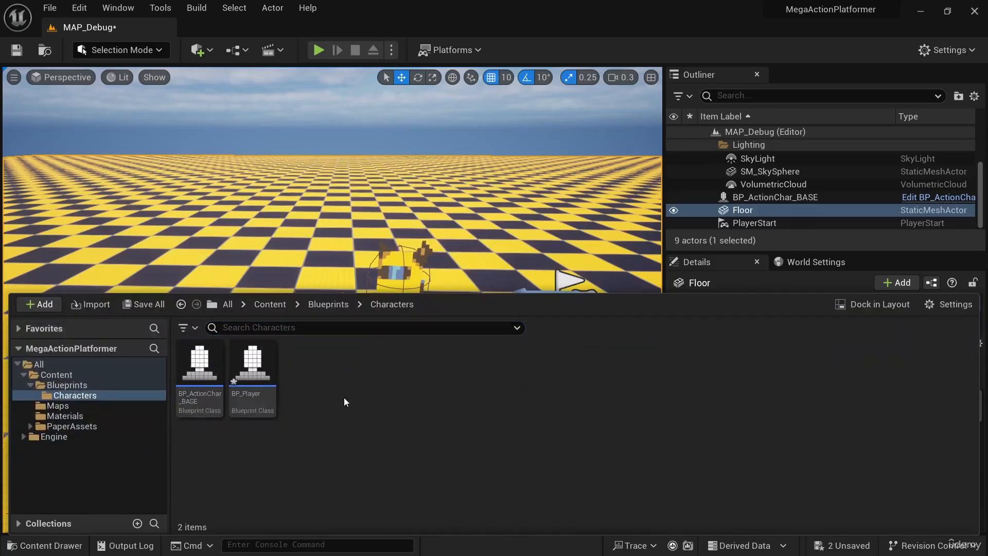
Create a Player folder inside Characters and move the BP_Player blueprint into it.
right_click(357, 398)
left_click(425, 199)
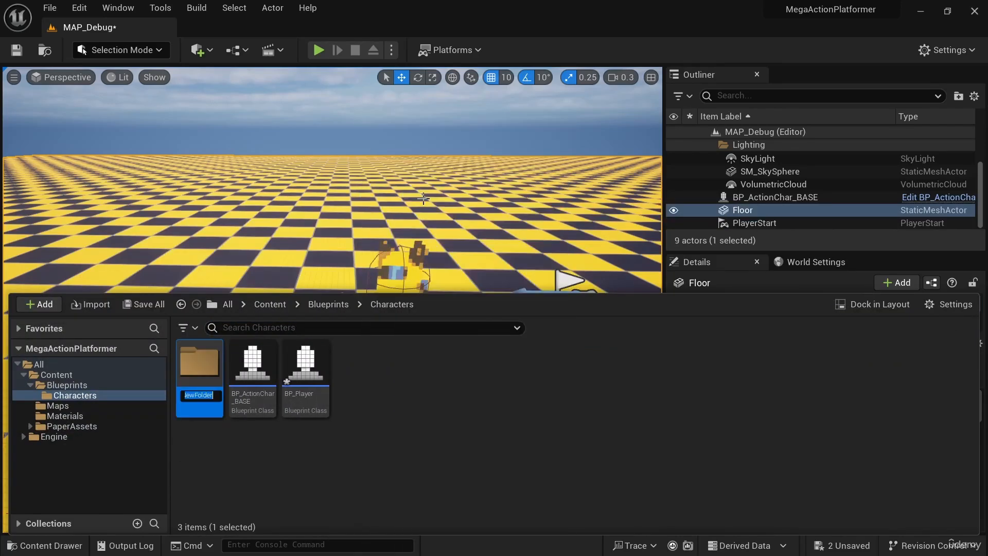
type("Player")
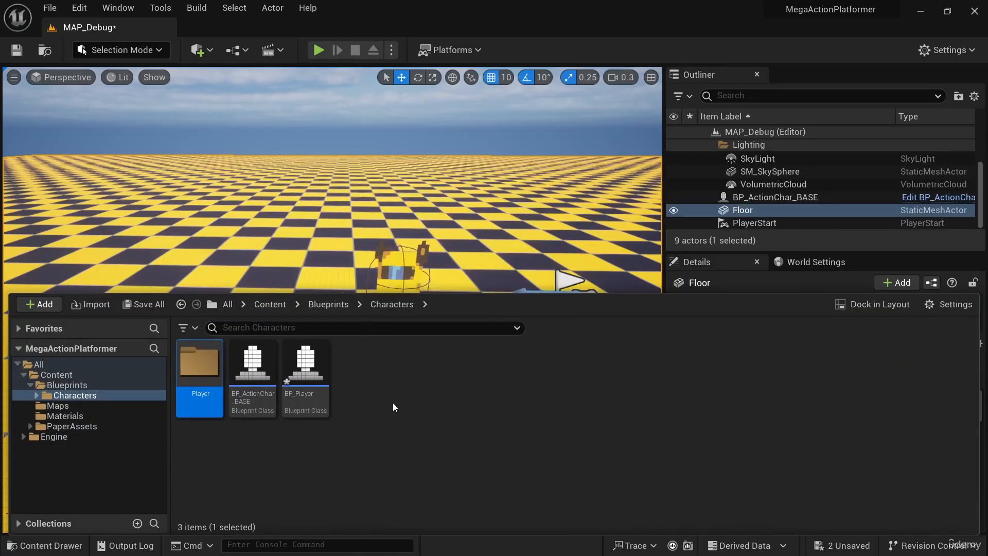
left_click(305, 386)
left_click_drag(305, 386, 204, 389)
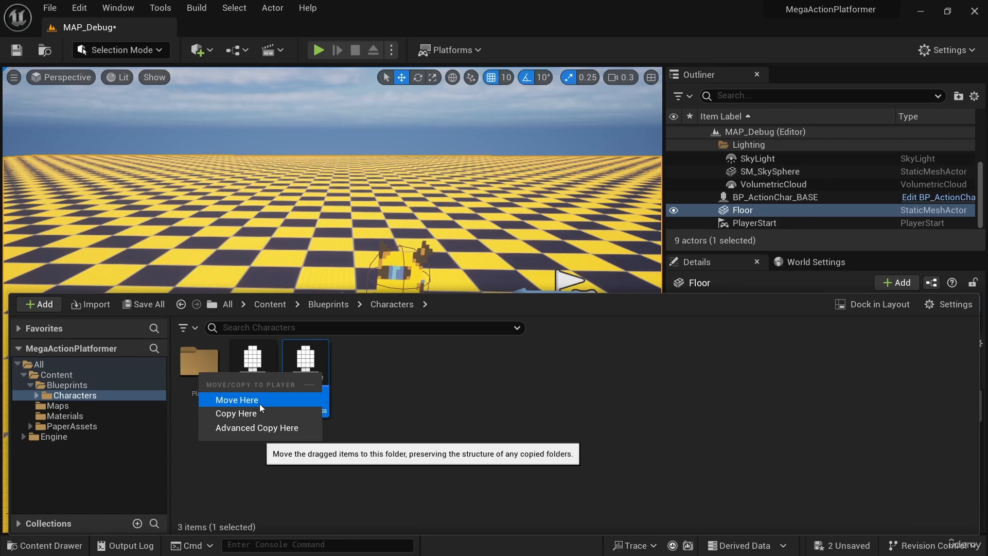
left_click(259, 404)
Delete the BP_ActionChar_BASE instance from the MAP_Debug level.
right_click_drag(486, 213, 498, 238)
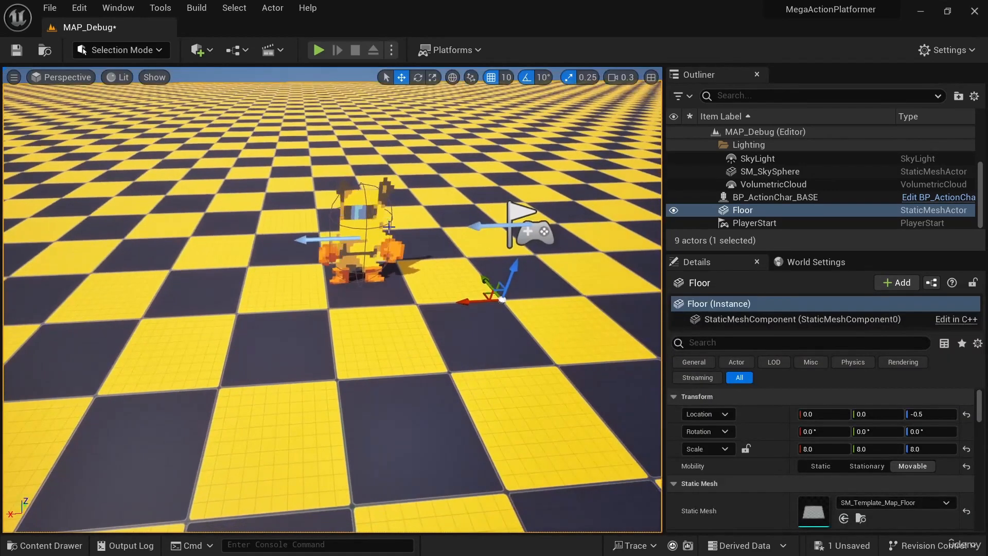
left_click(370, 224)
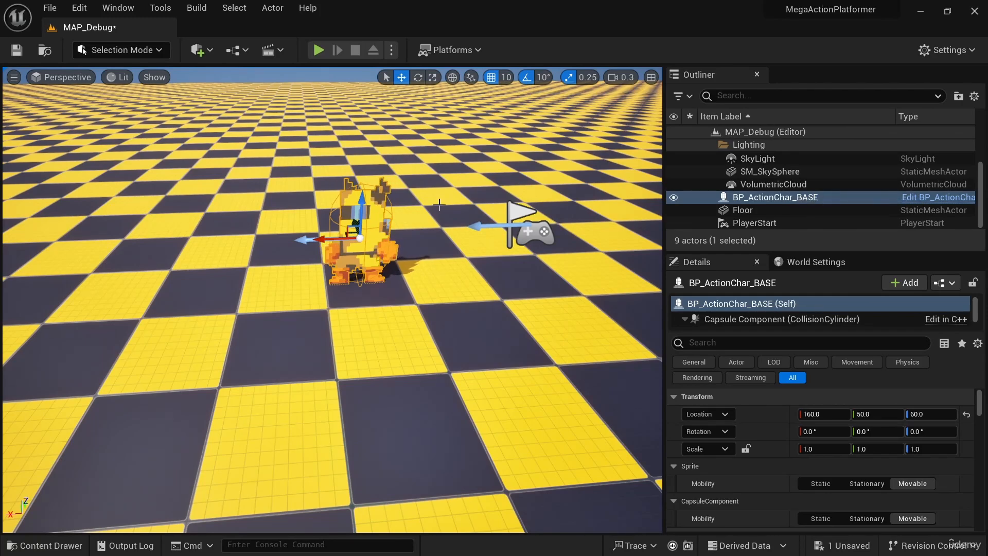
key("Delete")
Place BP_Player from the Characters/Player folder on the level floor at about X 140, Y 70, Z 60.
key("ctrl+space")
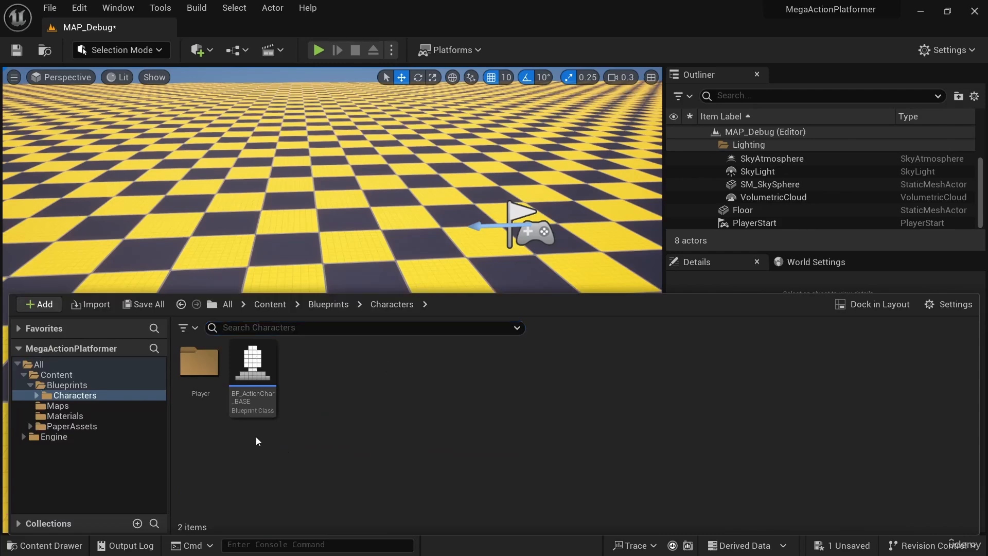
left_click(205, 368)
double_click(212, 379)
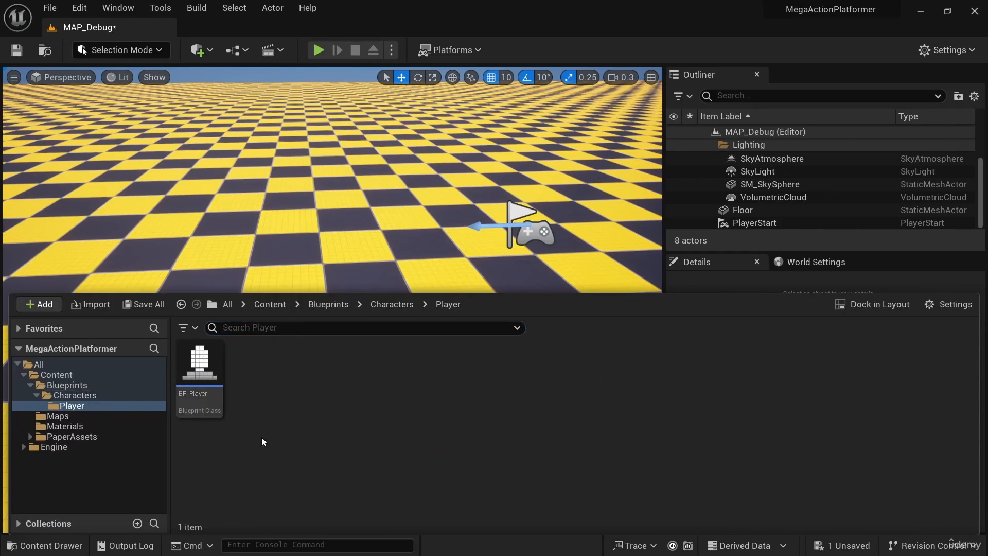
left_click_drag(290, 234, 373, 244)
key("ctrl+space")
double_click(201, 360)
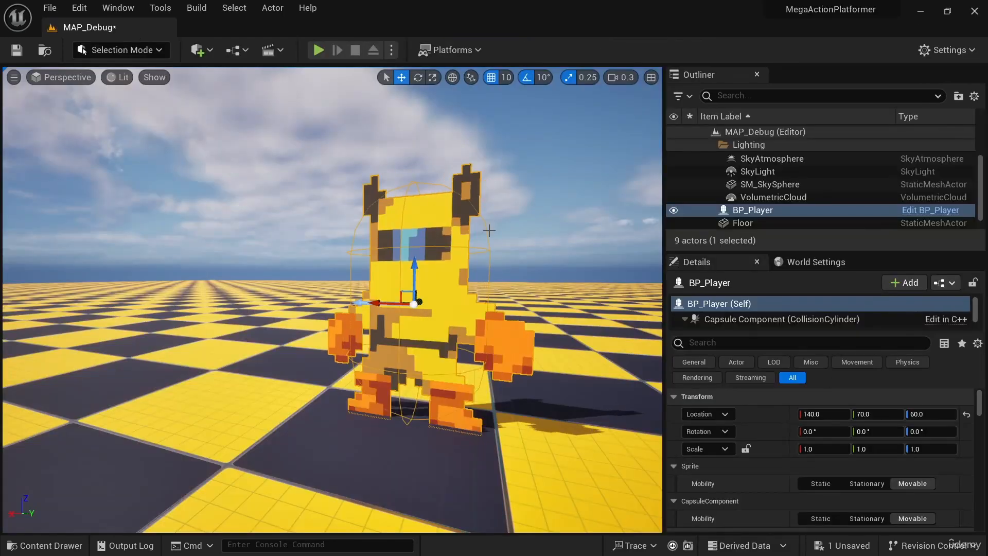
Play the MAP_Debug level in the editor to view the placed BP_Player character.
right_click_drag(517, 221, 536, 263)
key("s")
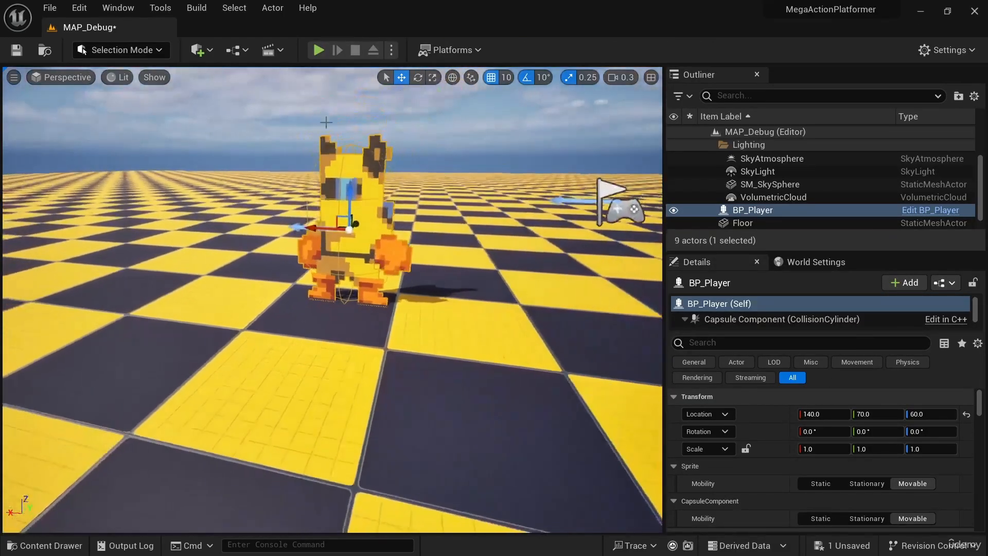
left_click(318, 50)
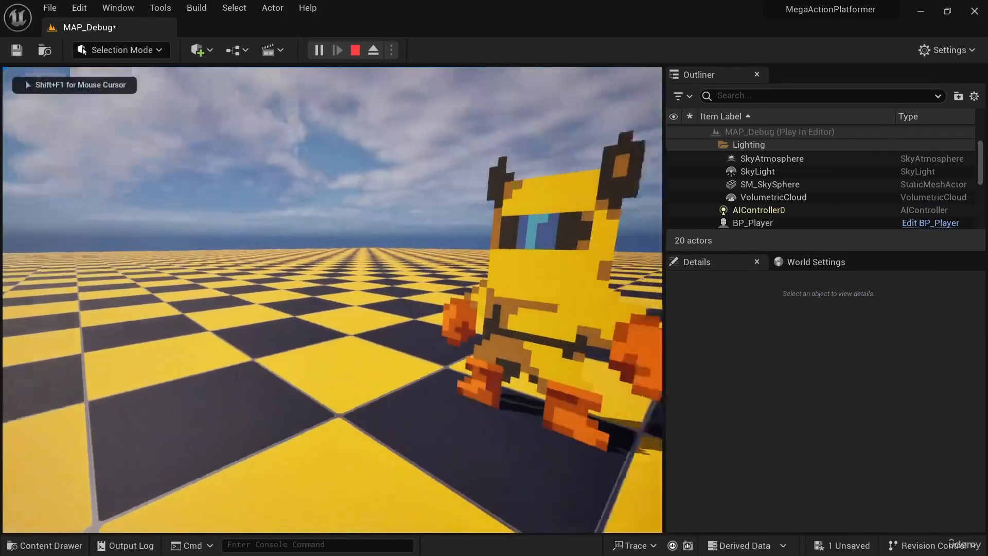